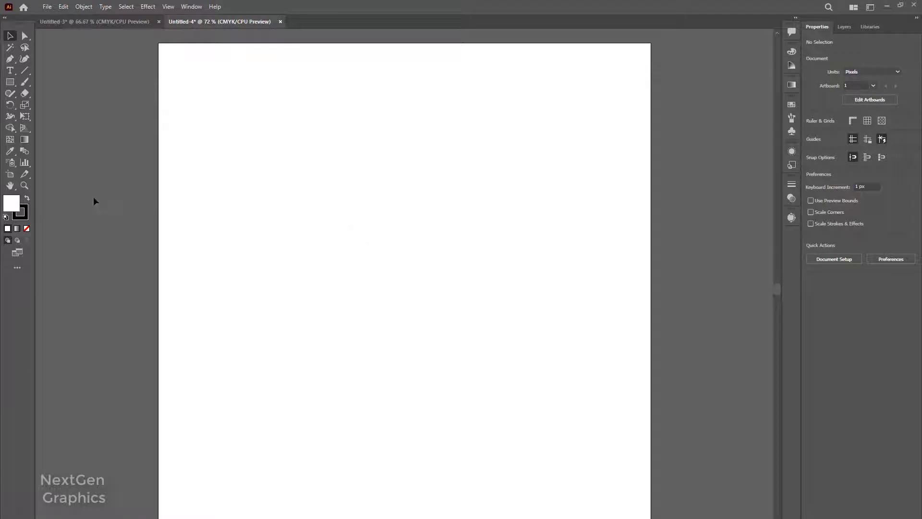
- Create a 1080 × 1080 px square and centre it horizontally and vertically on the artboard
click(10, 82)
click(221, 151)
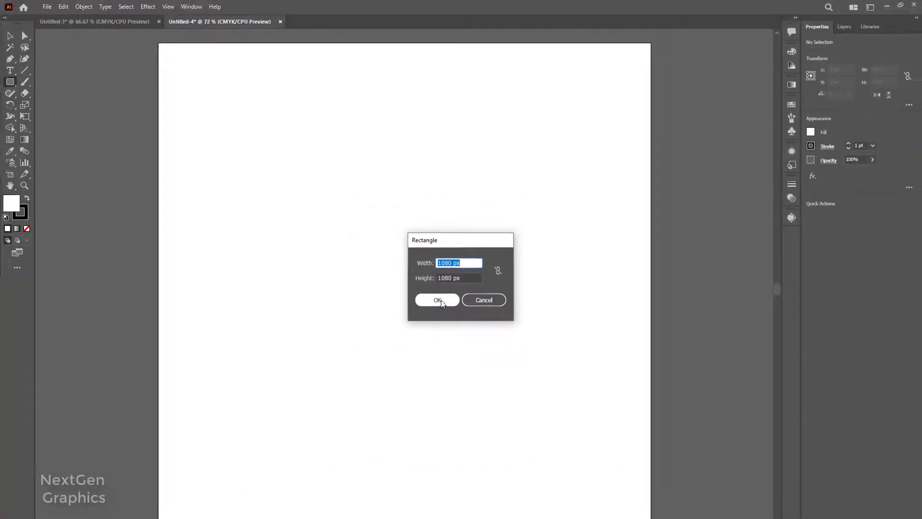
click(437, 300)
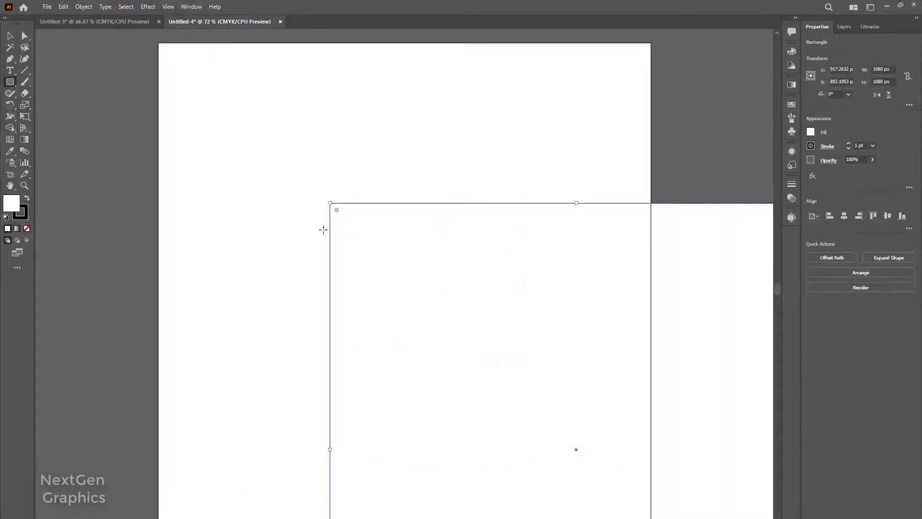
click(844, 216)
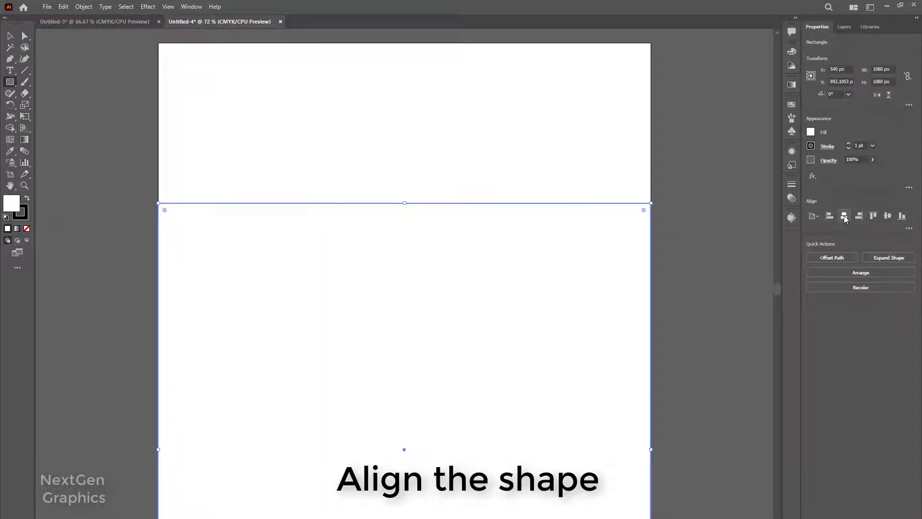
click(887, 217)
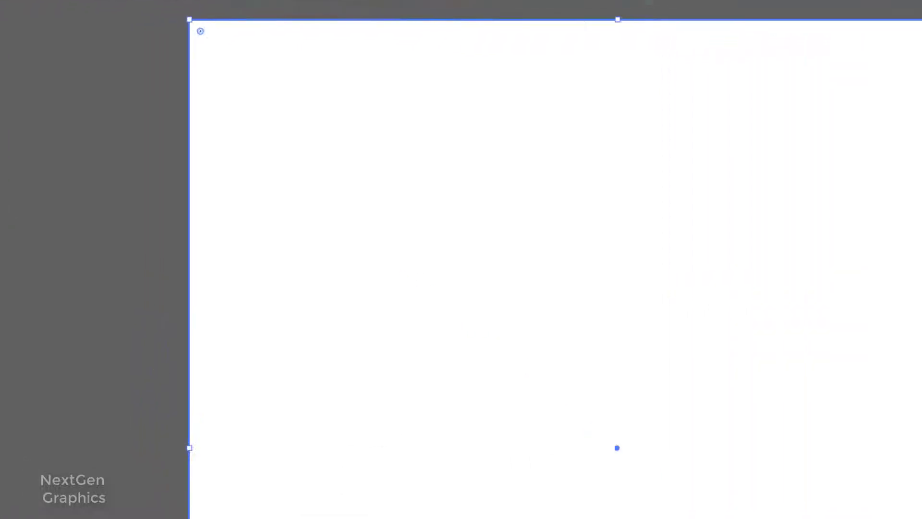
- Dismiss the leftover rectangle size dialog and reselect the background square
click(191, 6)
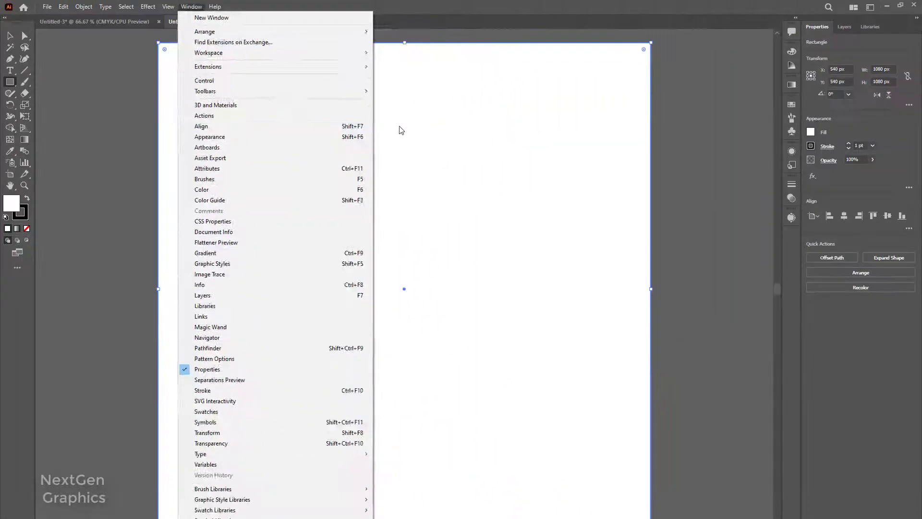
click(387, 133)
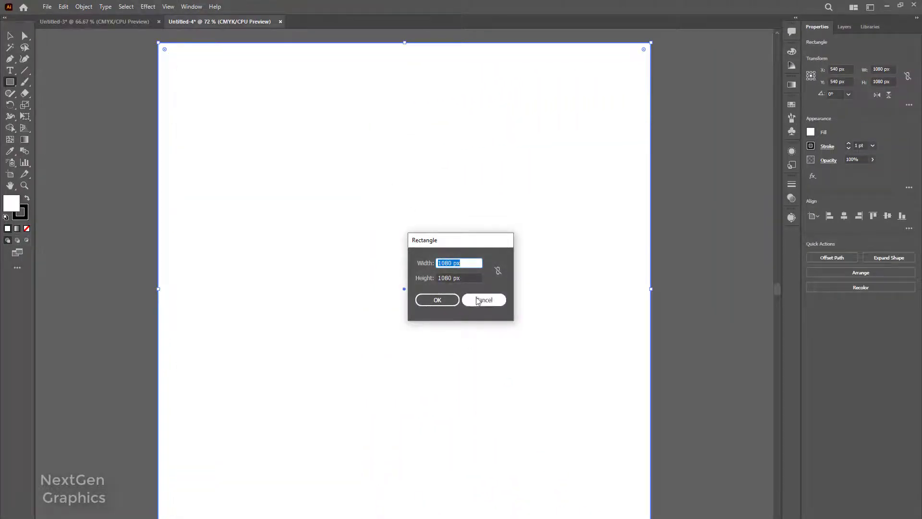
click(481, 300)
click(11, 37)
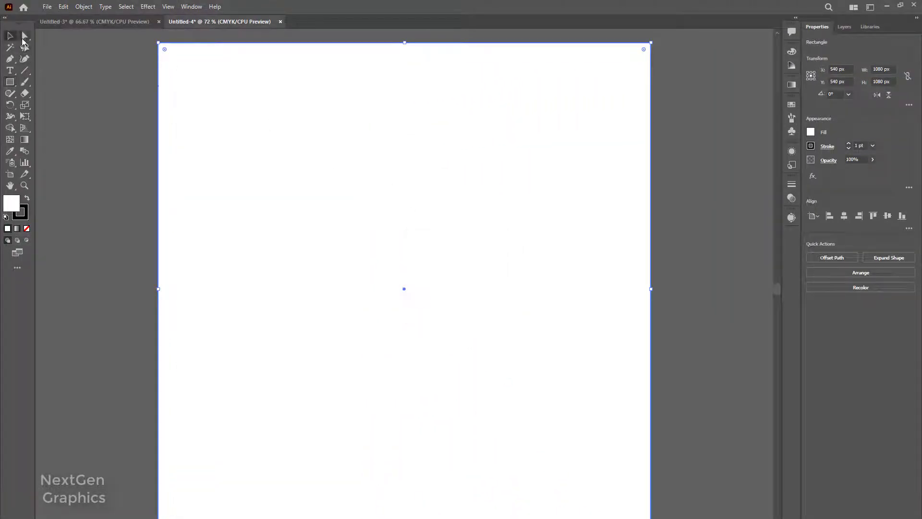
click(96, 82)
click(284, 159)
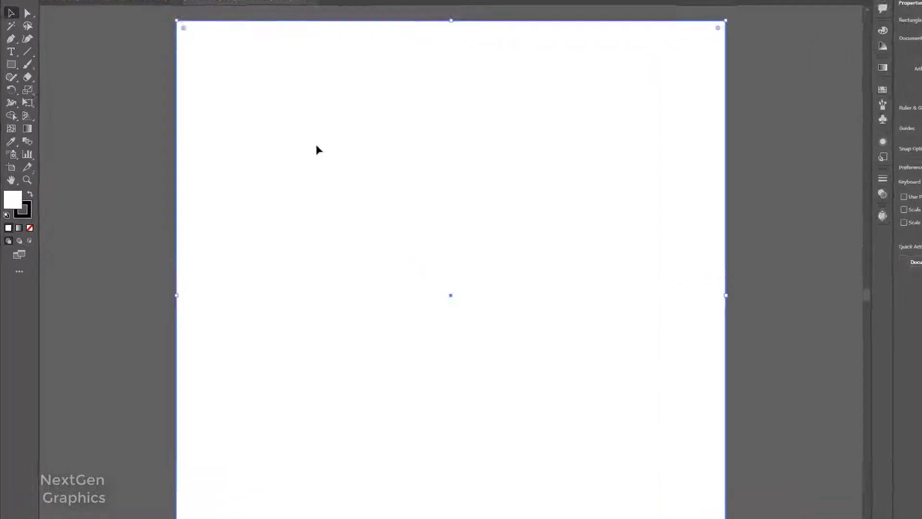
- Give the square a gradient fill with no stroke
click(45, 221)
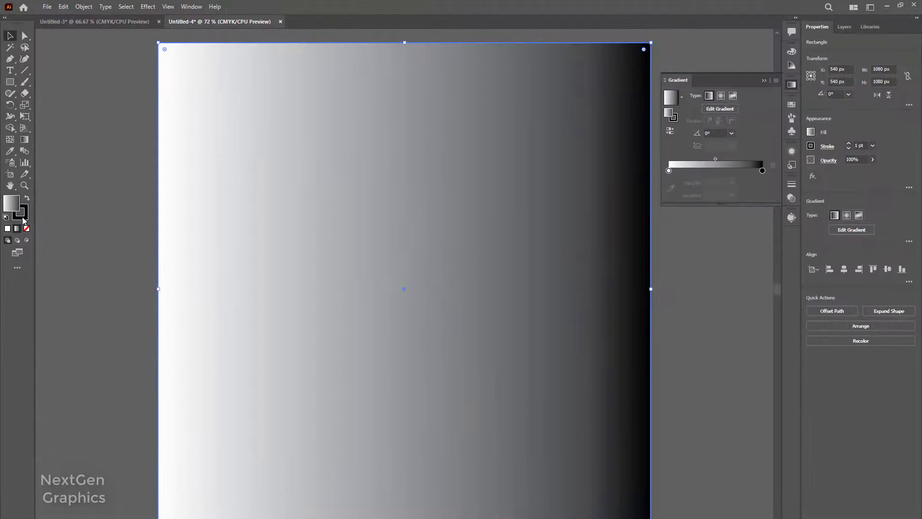
click(27, 229)
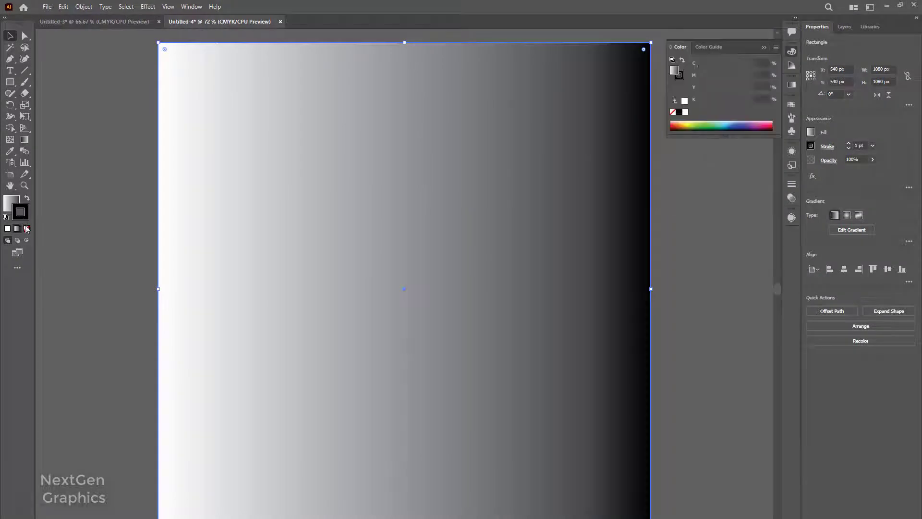
key(x)
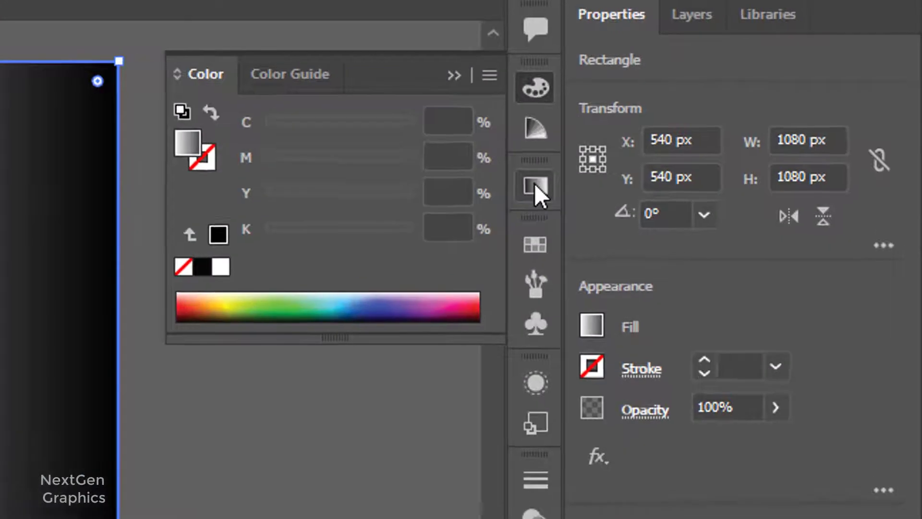
click(792, 84)
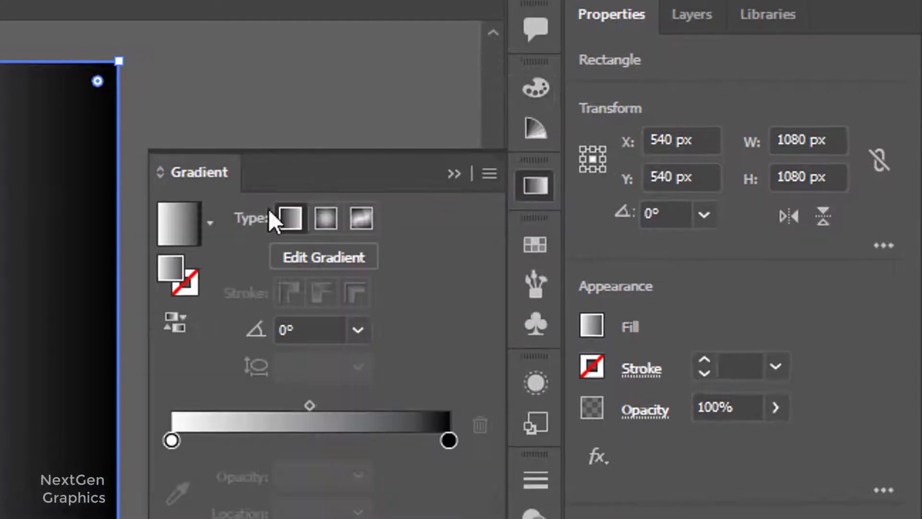
- Recolour the black gradient stop a dark deep purple in RGB
double_click(450, 440)
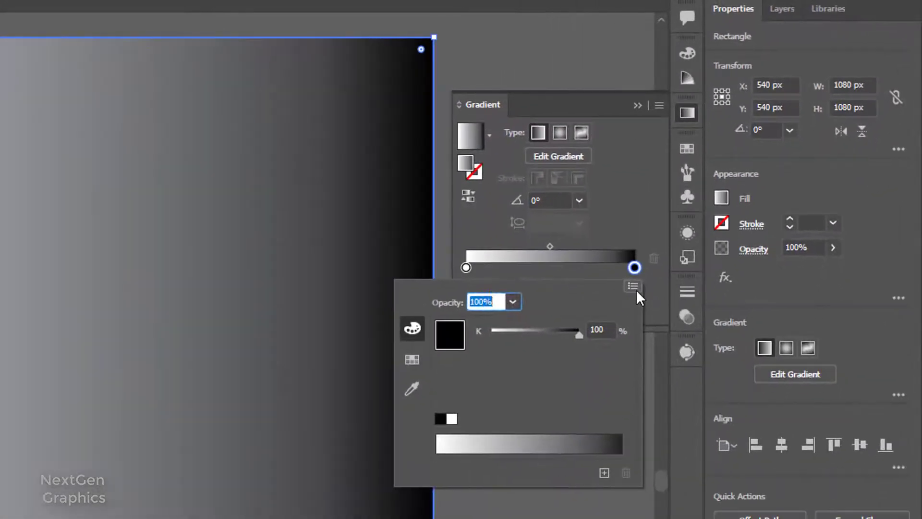
click(633, 285)
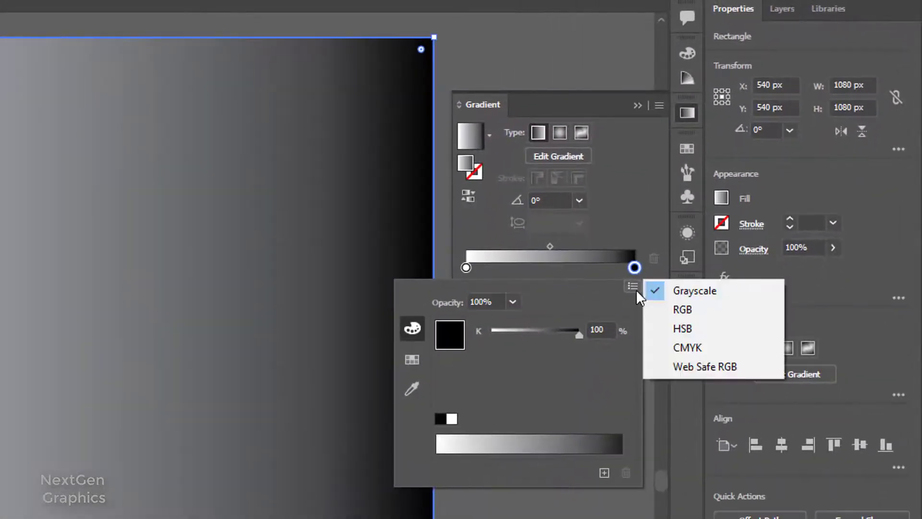
click(682, 310)
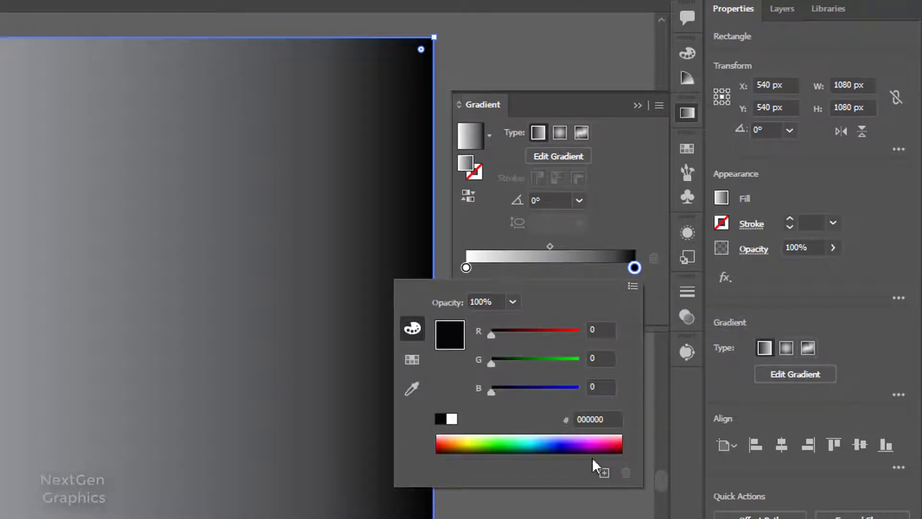
drag(491, 391, 534, 392)
mouse_move(509, 332)
mouse_down()
mouse_move(492, 333)
mouse_move(514, 333)
mouse_up()
mouse_move(533, 392)
mouse_down()
mouse_move(545, 391)
mouse_move(524, 391)
mouse_up()
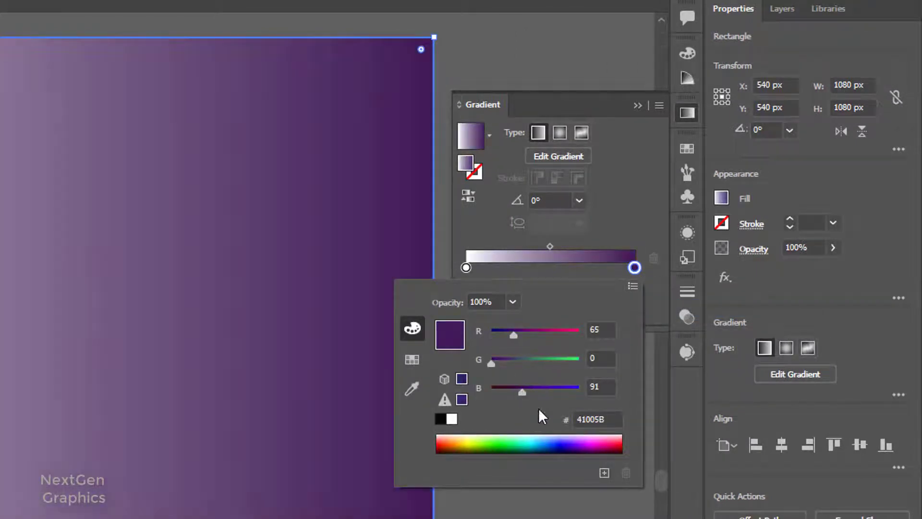
drag(514, 333, 509, 333)
drag(525, 392, 519, 392)
drag(509, 335, 503, 336)
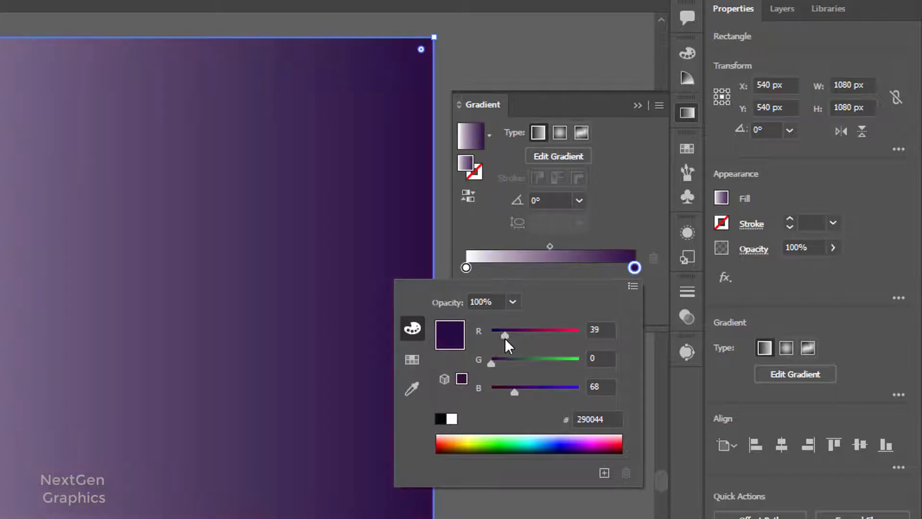
drag(517, 391, 514, 391)
- Recolour the white gradient stop a brighter violet, starting from hex 220042
click(634, 267)
double_click(634, 267)
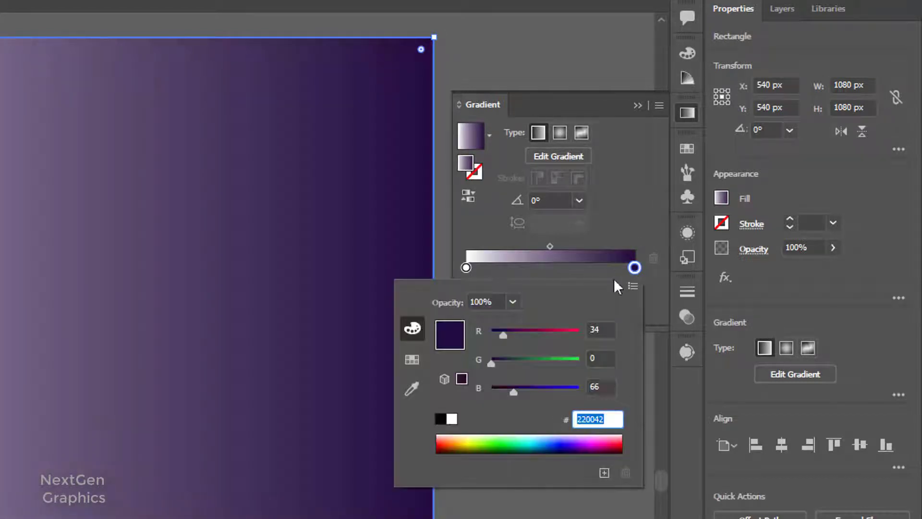
double_click(465, 268)
click(632, 286)
click(641, 305)
text(220042)
key(Return)
double_click(466, 267)
drag(514, 391, 527, 390)
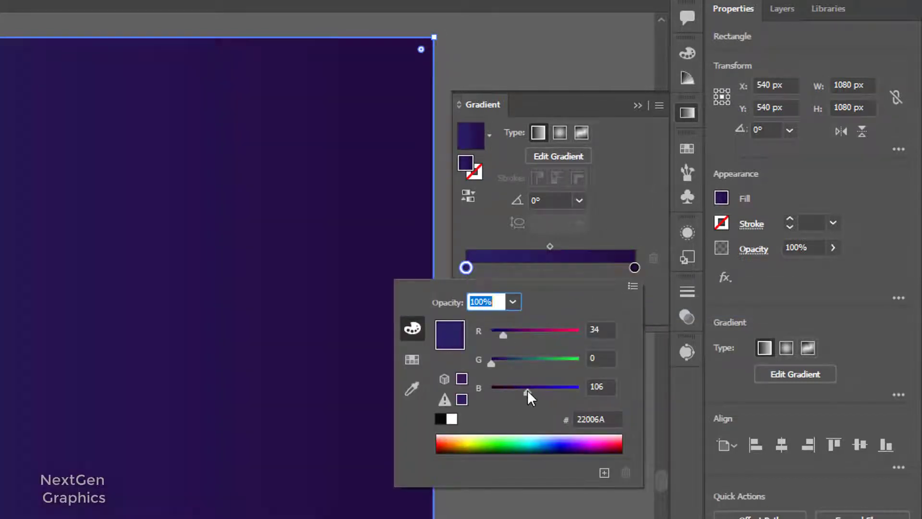
drag(502, 333, 512, 333)
drag(527, 391, 538, 390)
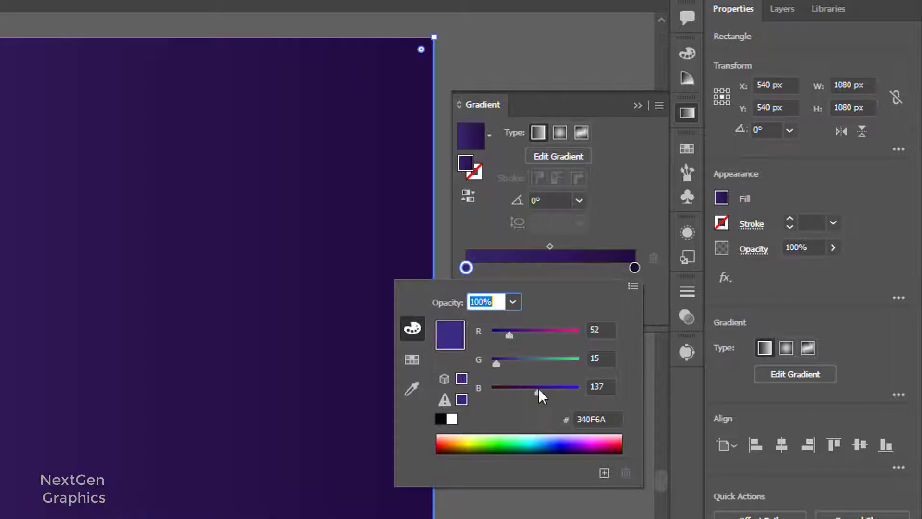
- Make the gradient radial, close the Gradient panel and deselect everything
click(543, 253)
click(814, 32)
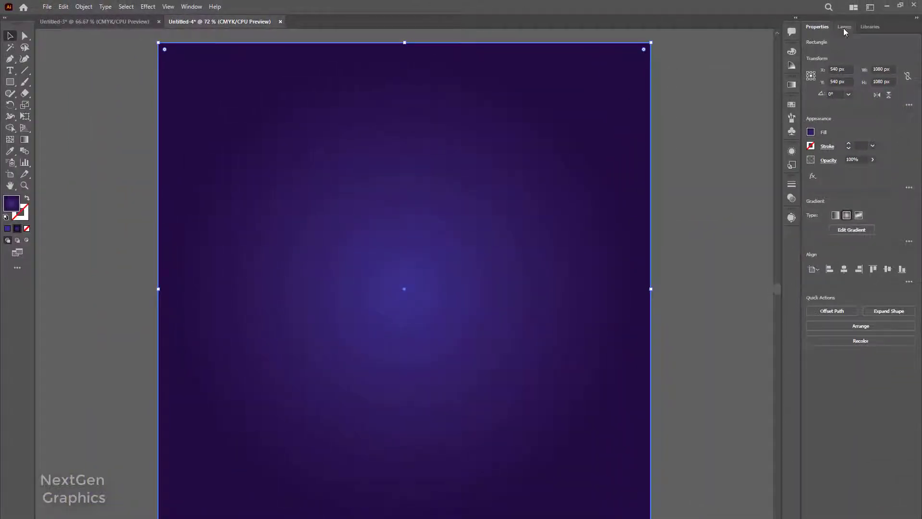
click(844, 28)
click(832, 42)
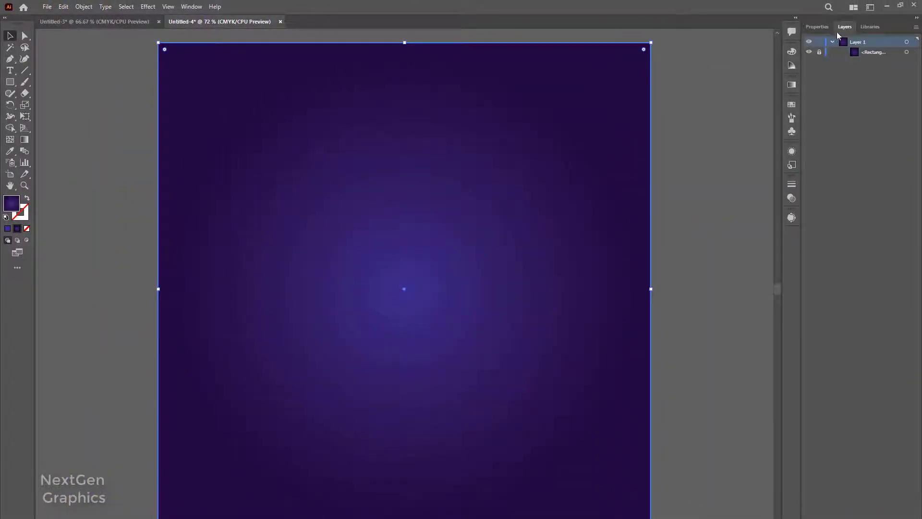
click(817, 27)
key(ctrl+shift+a)
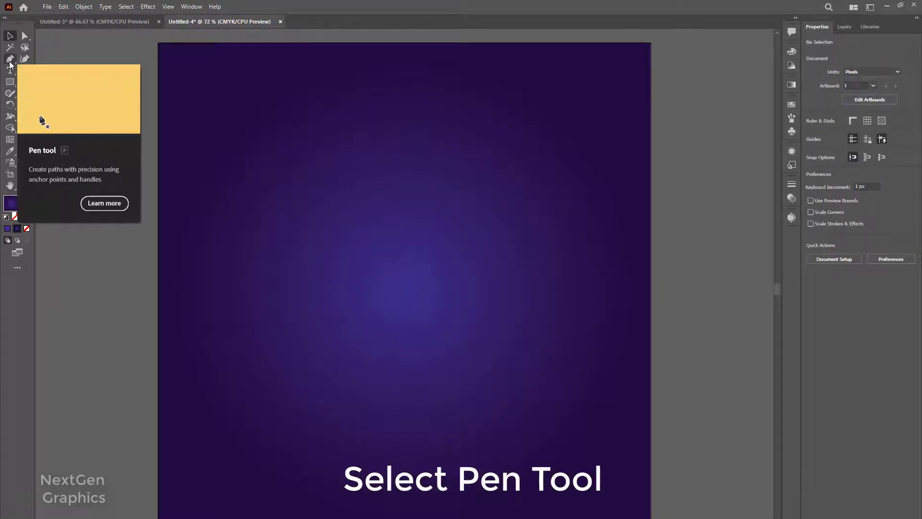
- Draw the N as an open Pen path zigzagging from top-left to bottom-right to top-right
click(10, 59)
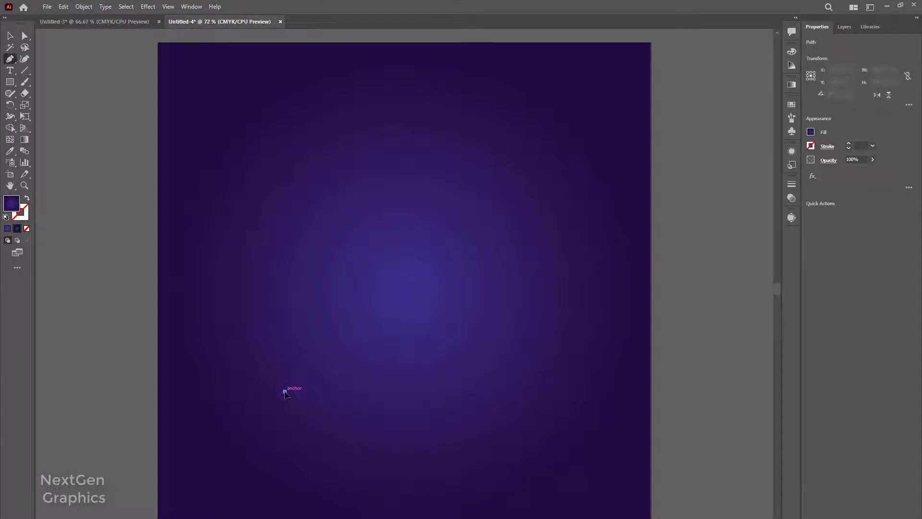
click(285, 135)
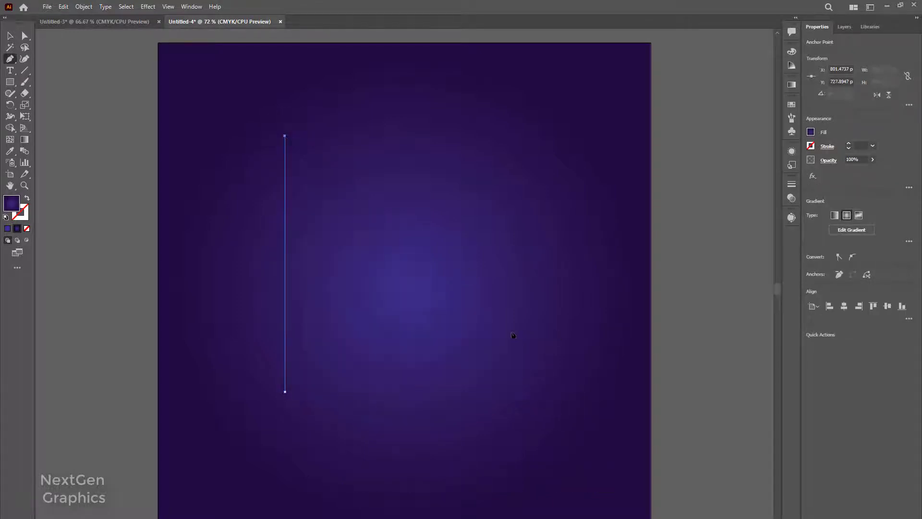
click(516, 391)
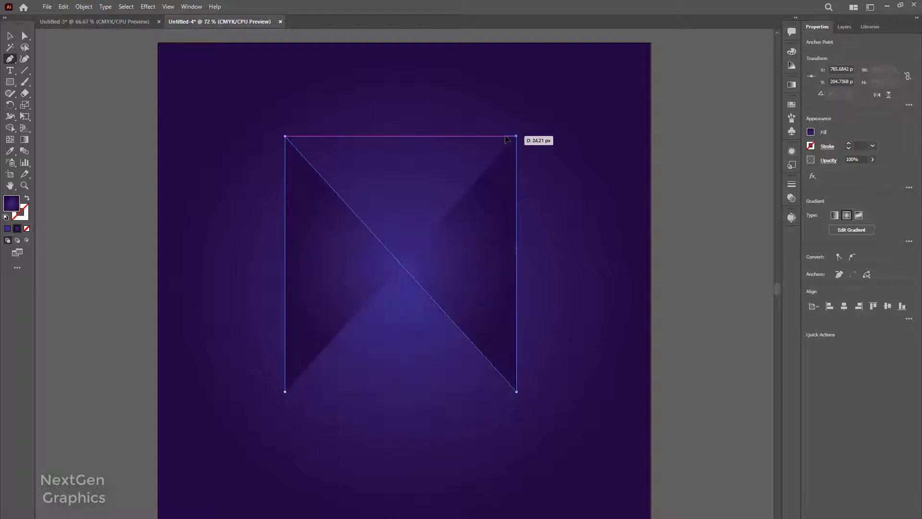
click(516, 135)
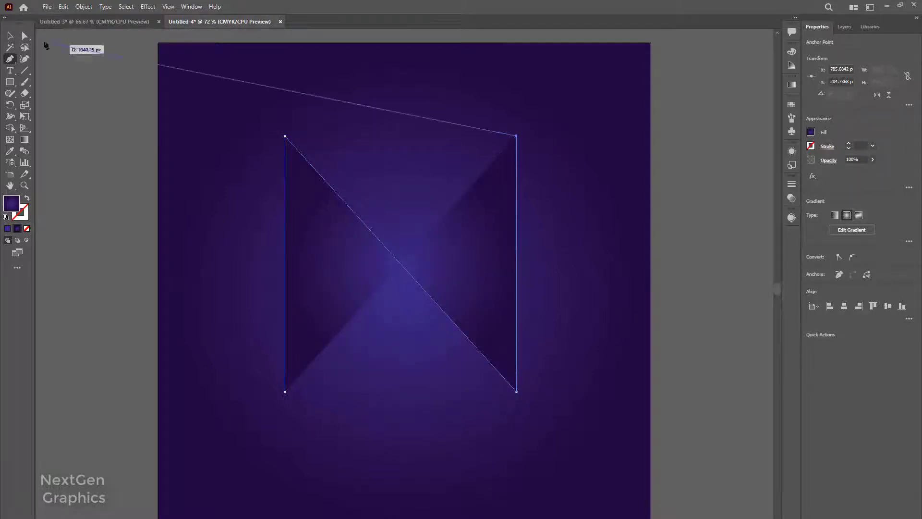
click(9, 35)
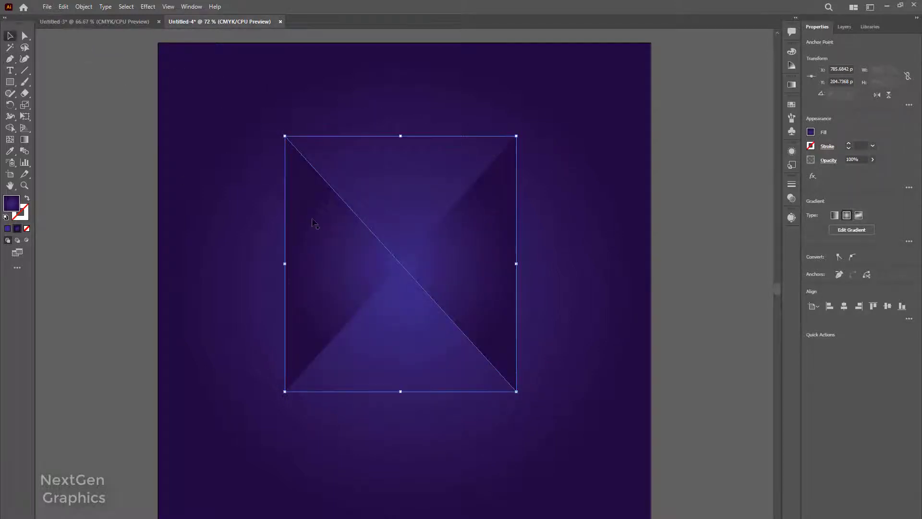
- Give the N path a thin purple outline with no fill and move it up and right
click(28, 199)
click(371, 280)
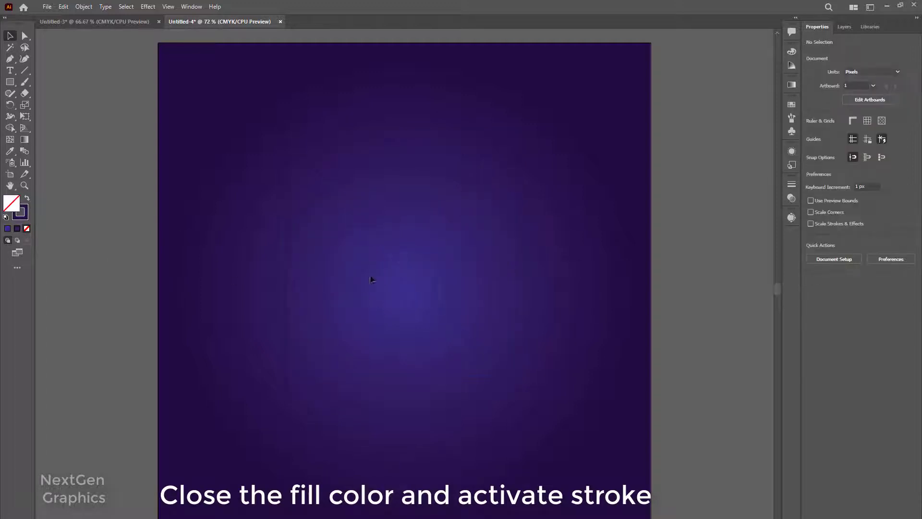
drag(379, 243, 368, 234)
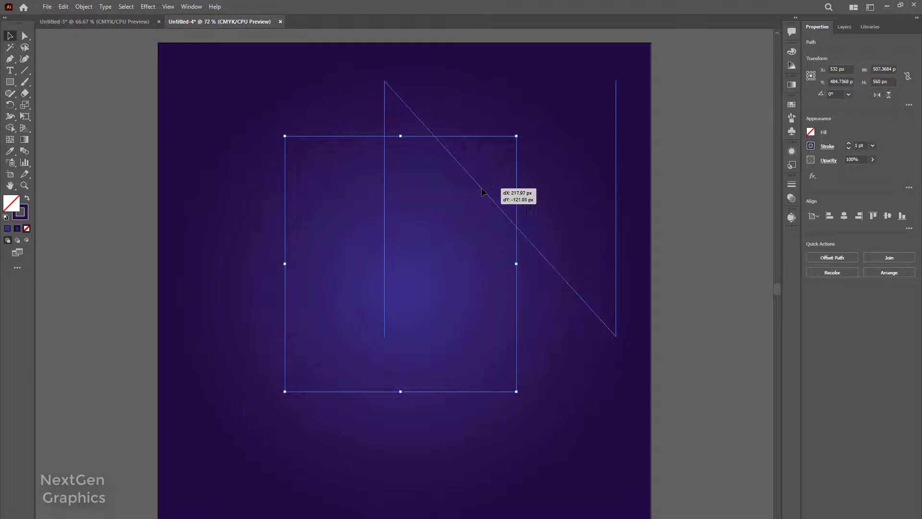
drag(367, 234, 489, 187)
click(153, 171)
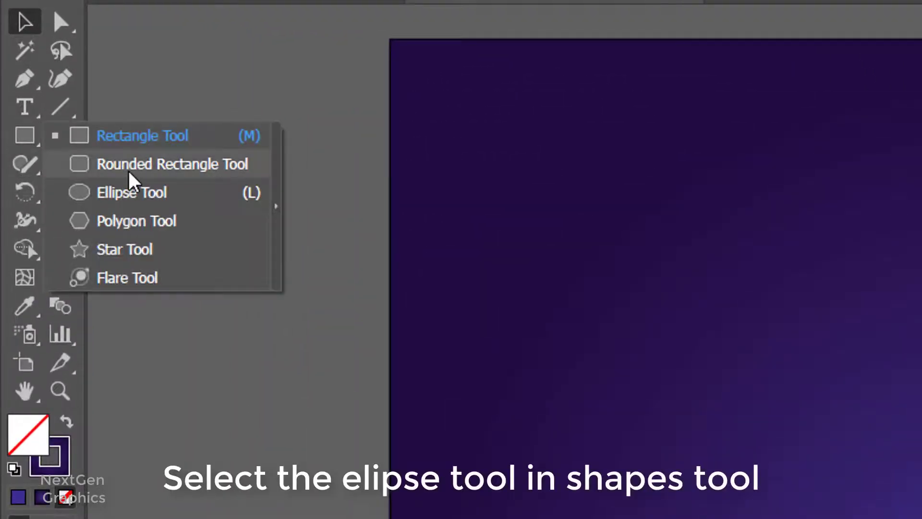
- Pick the Ellipse tool and enter 80 px width and 80 px height in the Ellipse dialog
drag(38, 143, 130, 192)
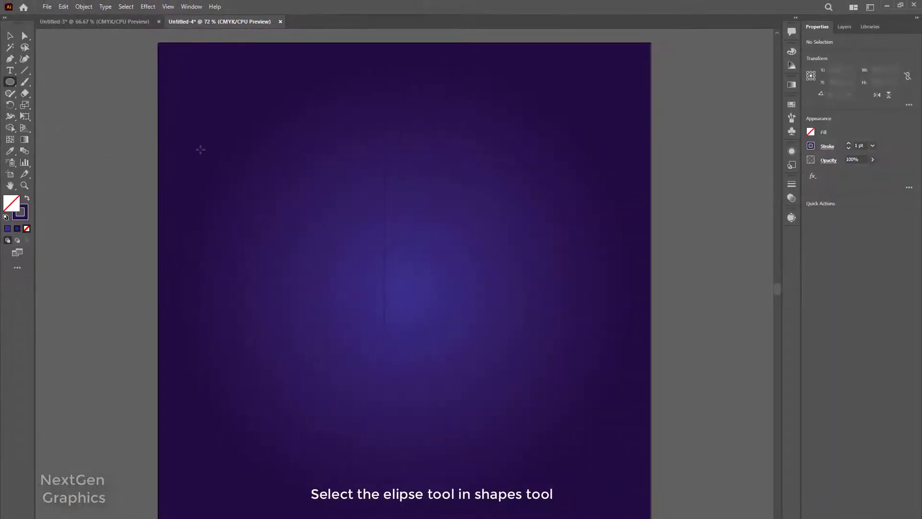
click(200, 149)
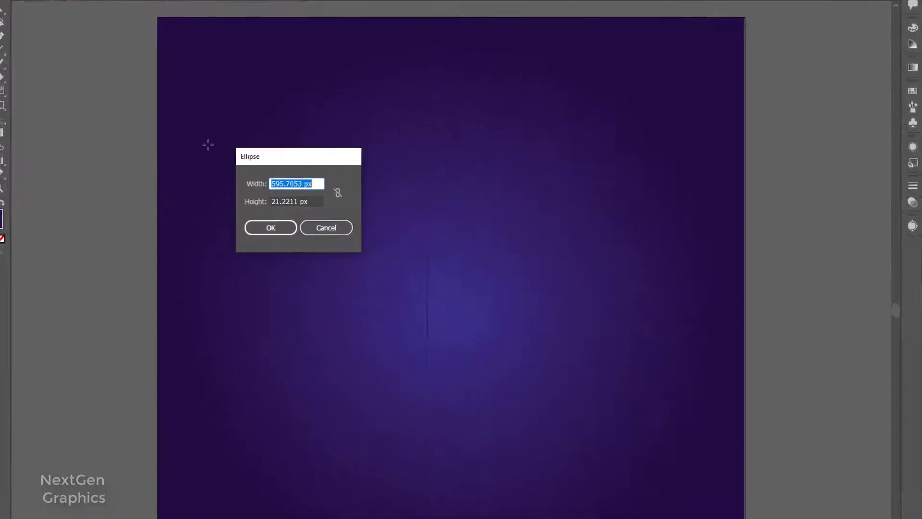
text(80)
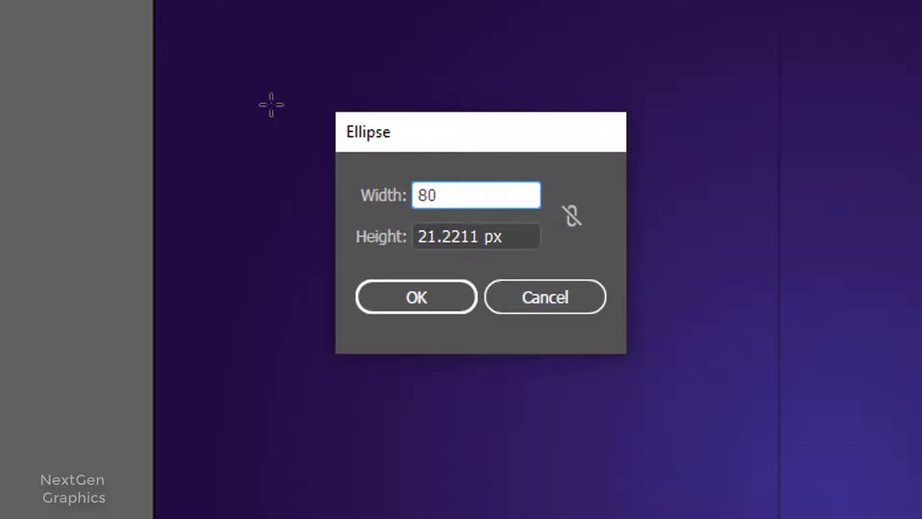
key(Tab)
text(80)
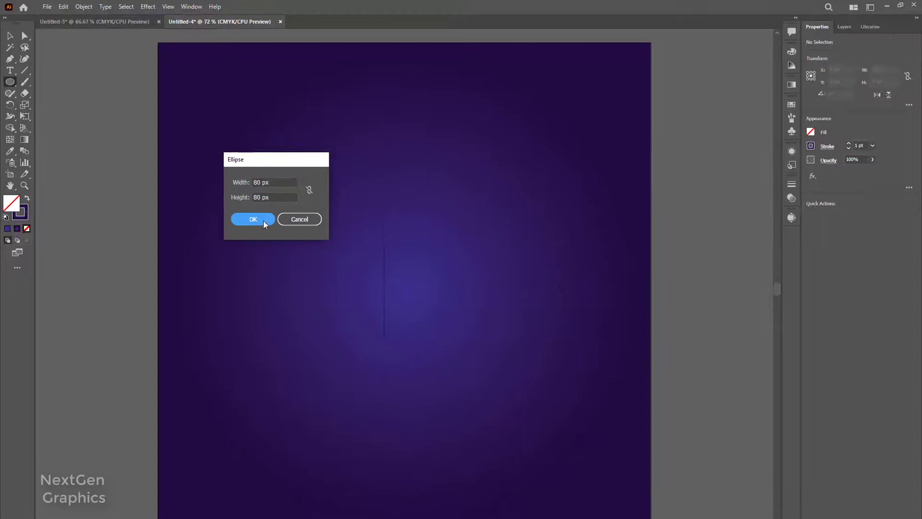
- Create the 80 px circle with a gradient fill instead of an outline
click(264, 221)
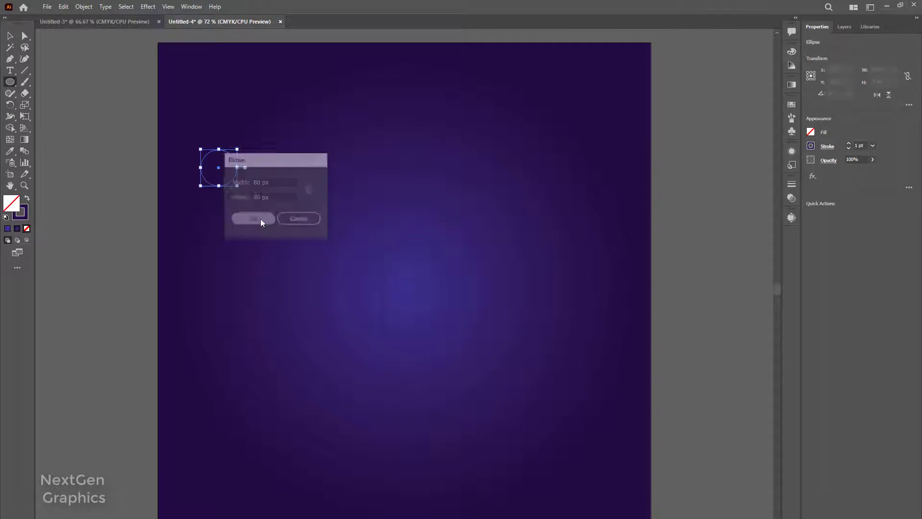
click(28, 200)
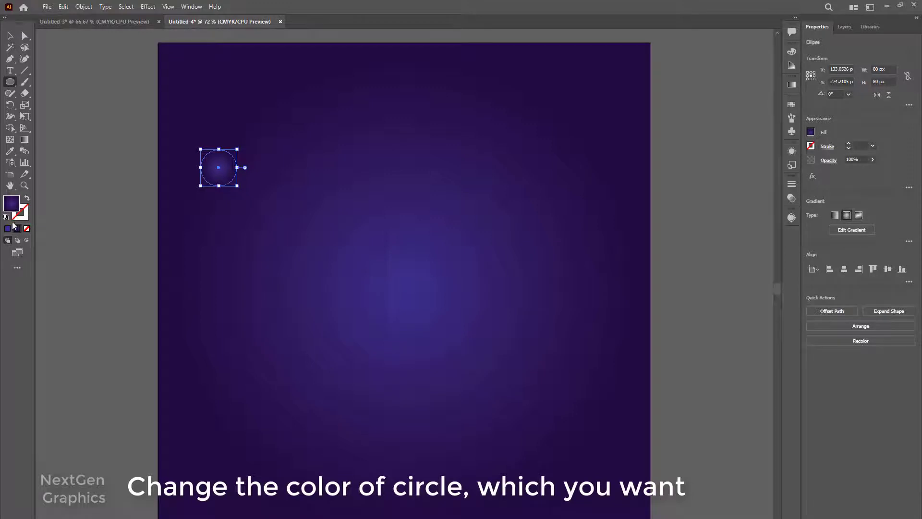
click(791, 85)
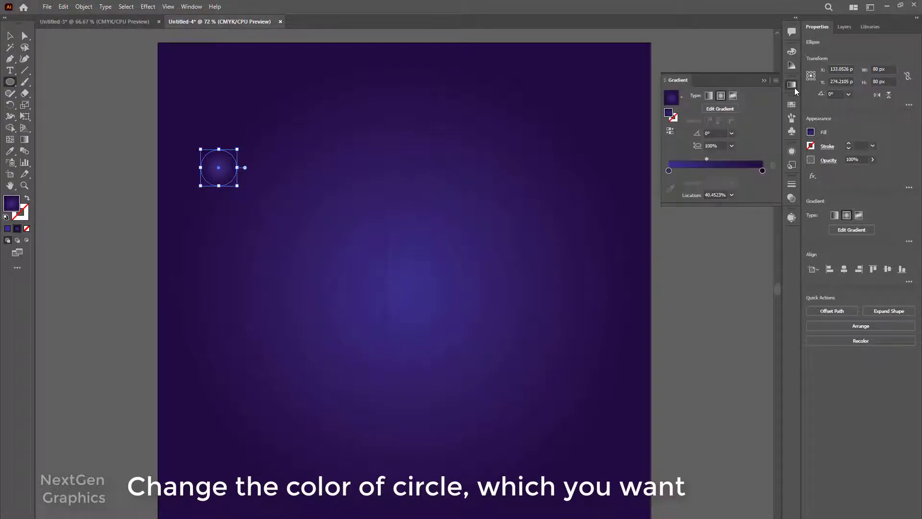
double_click(762, 171)
mouse_move(691, 208)
mouse_down()
mouse_move(715, 207)
mouse_move(696, 223)
mouse_move(704, 224)
mouse_up()
- Set the left gradient stop to orange AA4600 and copy the circle straight down
click(668, 171)
text(AA4600)
key(Return)
key(Escape)
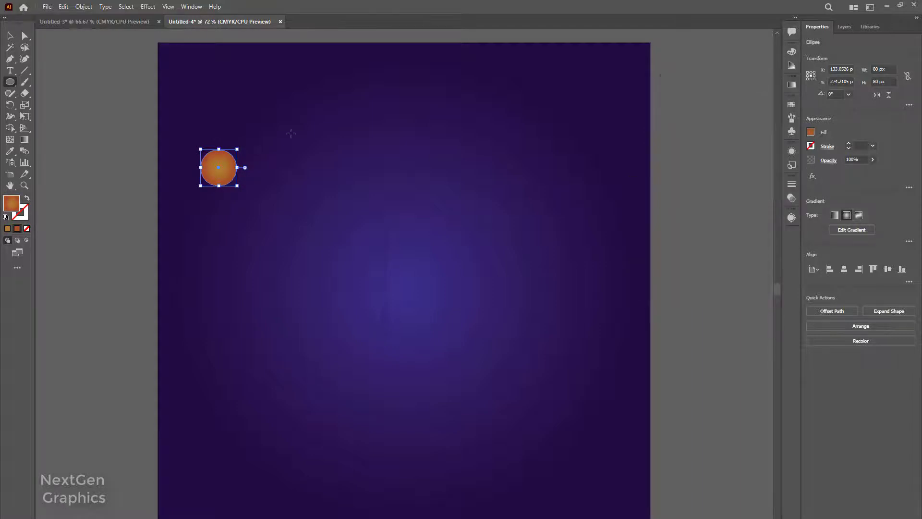
key(v)
drag(226, 168, 222, 284)
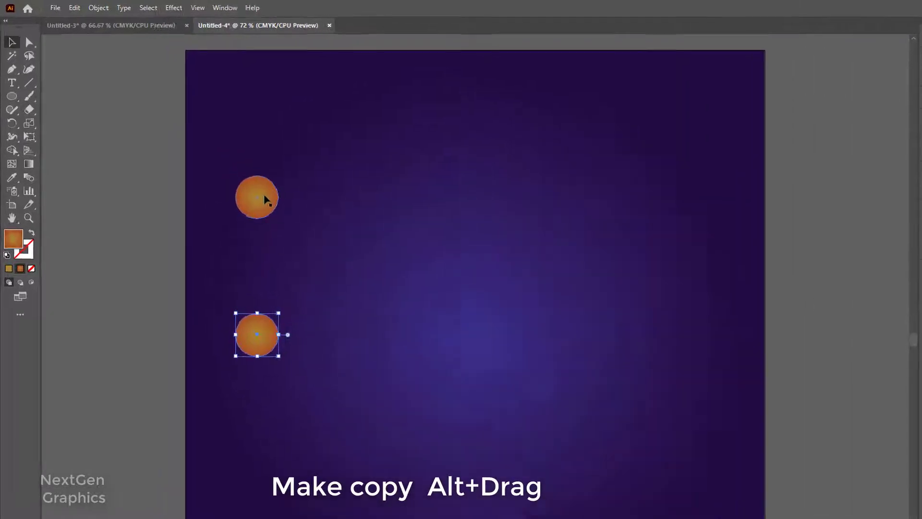
- Select both orange circles and apply Object > Blend > Make
shift+click(225, 169)
click(163, 13)
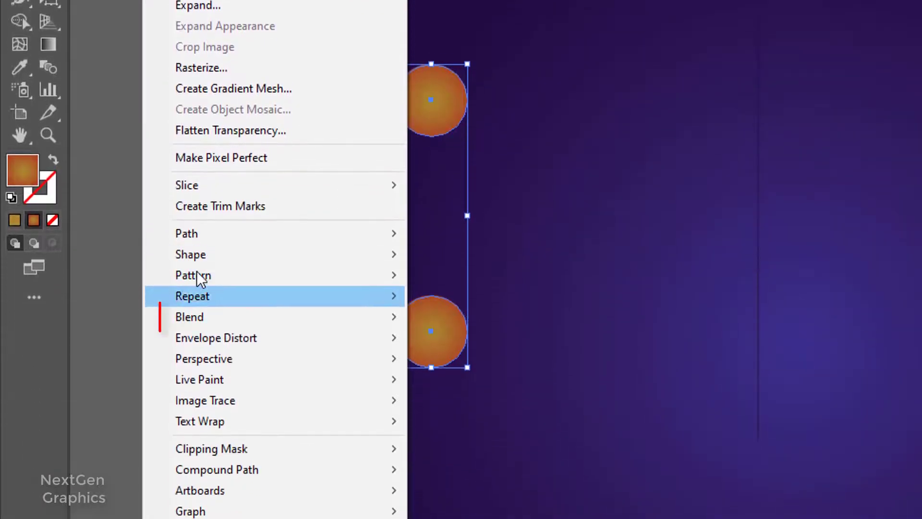
mouse_move(189, 317)
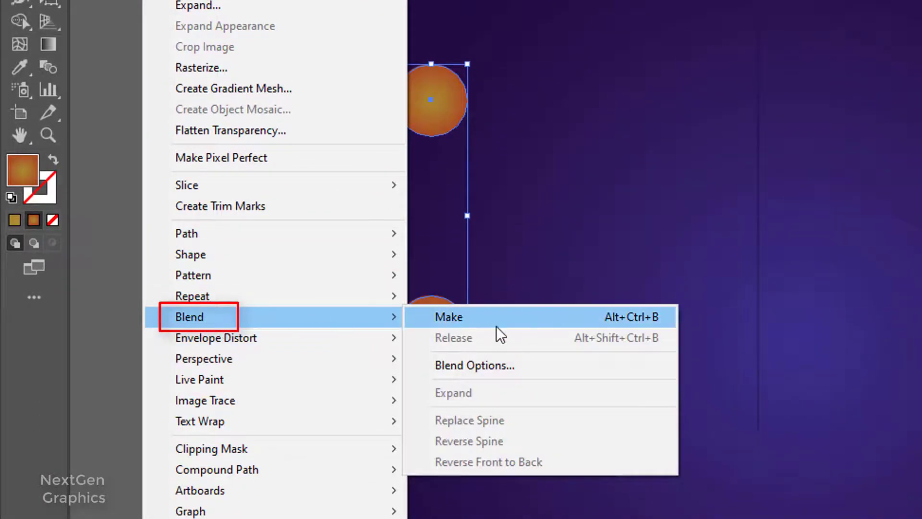
click(449, 320)
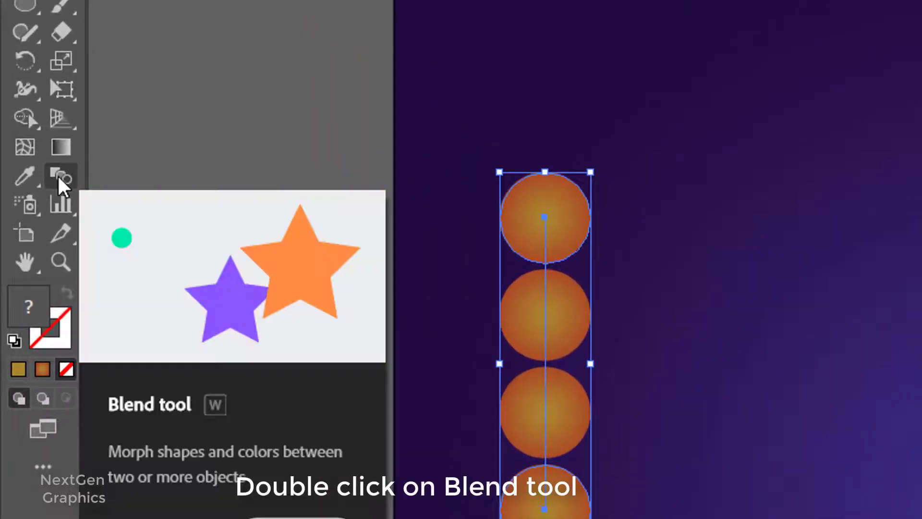
- Set the blend spacing to Specified Distance of 1.5 px and confirm
double_click(60, 176)
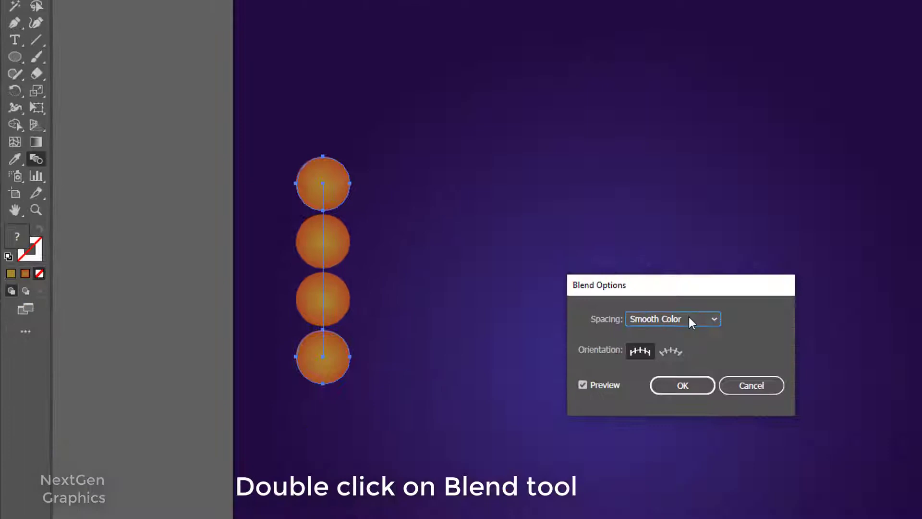
click(691, 320)
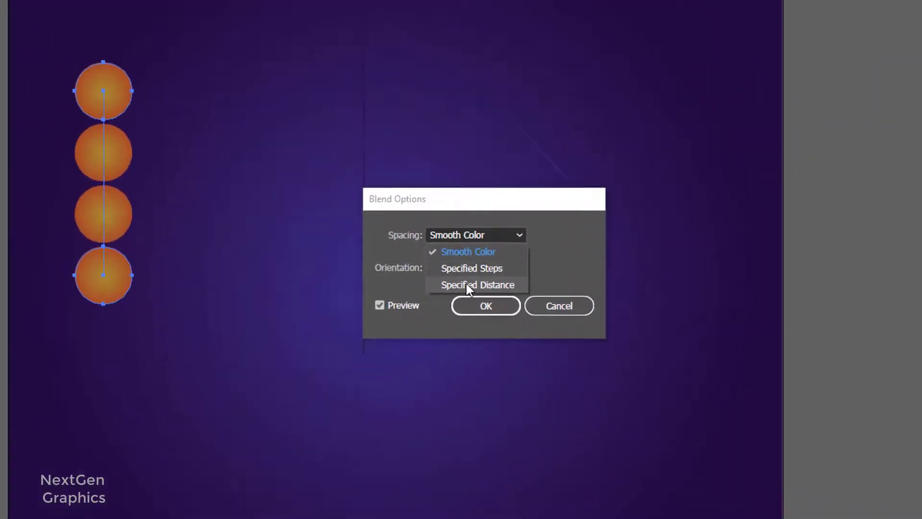
click(468, 285)
text(1.5)
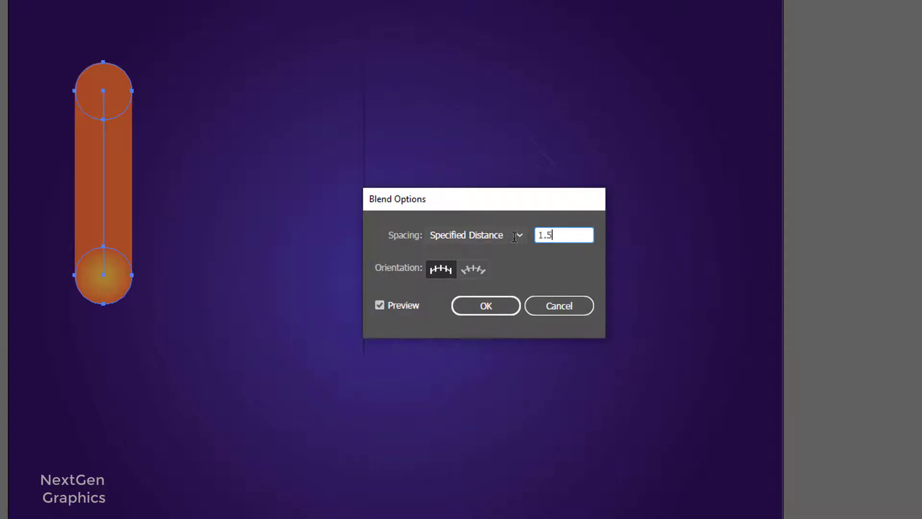
click(408, 303)
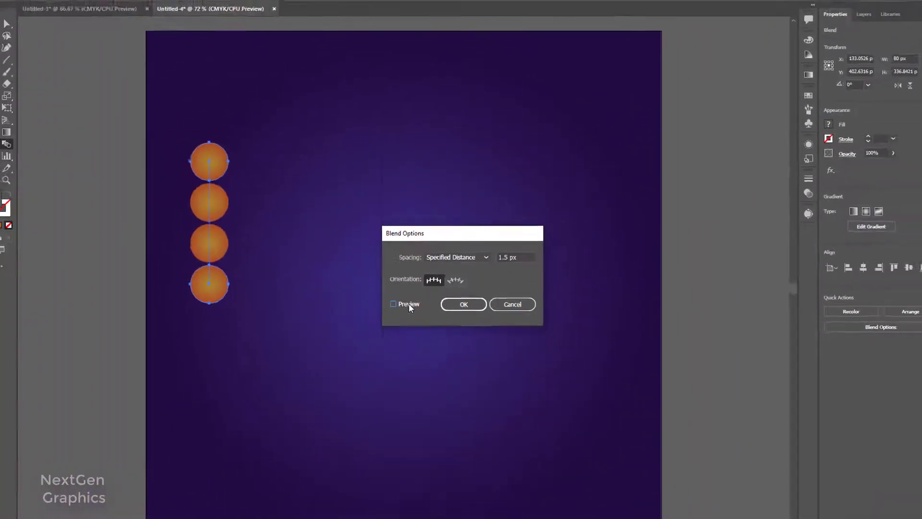
click(475, 305)
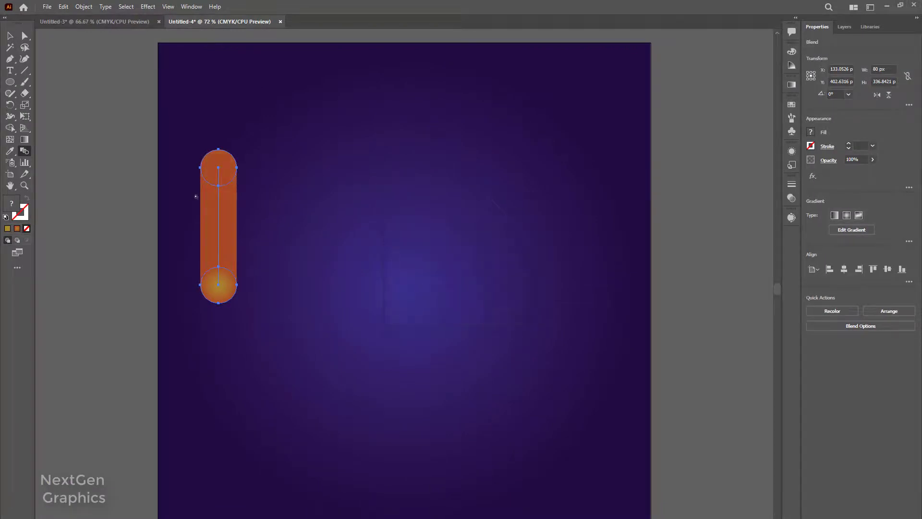
- Replace the blend's spine with the N path and move the orange N to the artboard centre
click(10, 35)
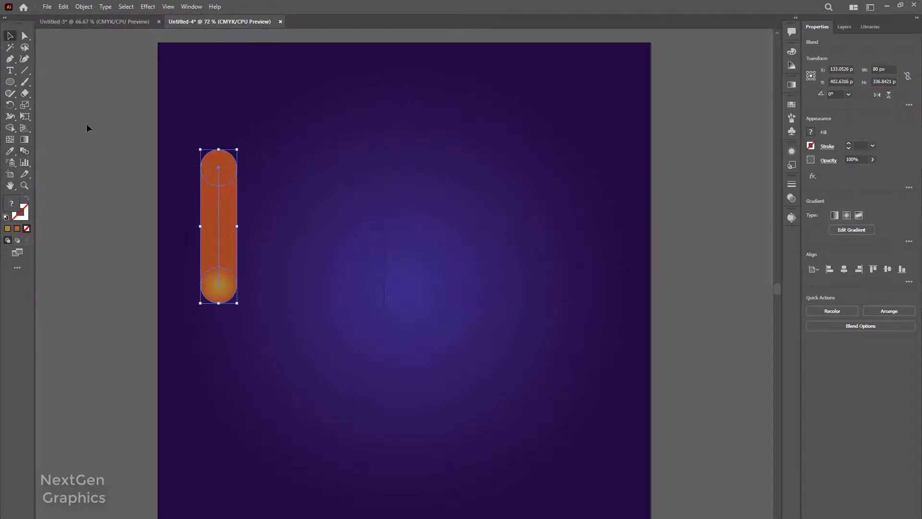
shift+click(386, 231)
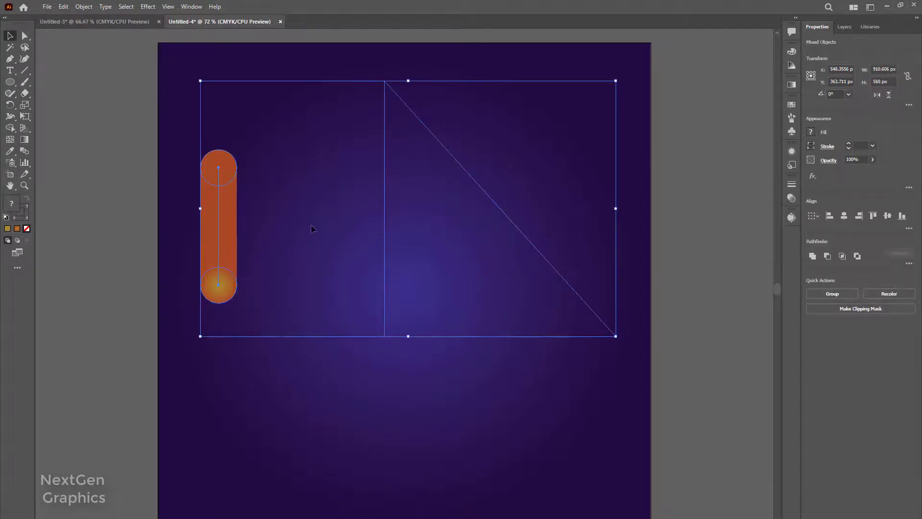
click(83, 7)
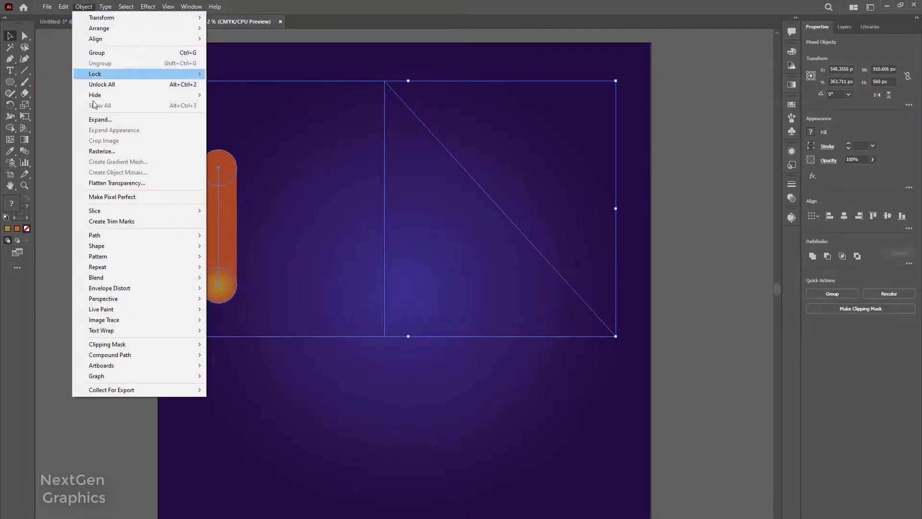
mouse_move(187, 126)
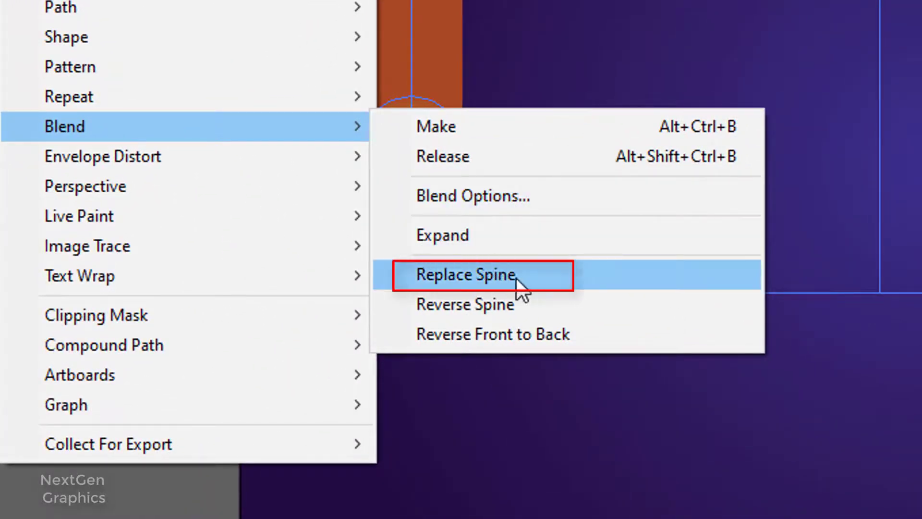
click(454, 289)
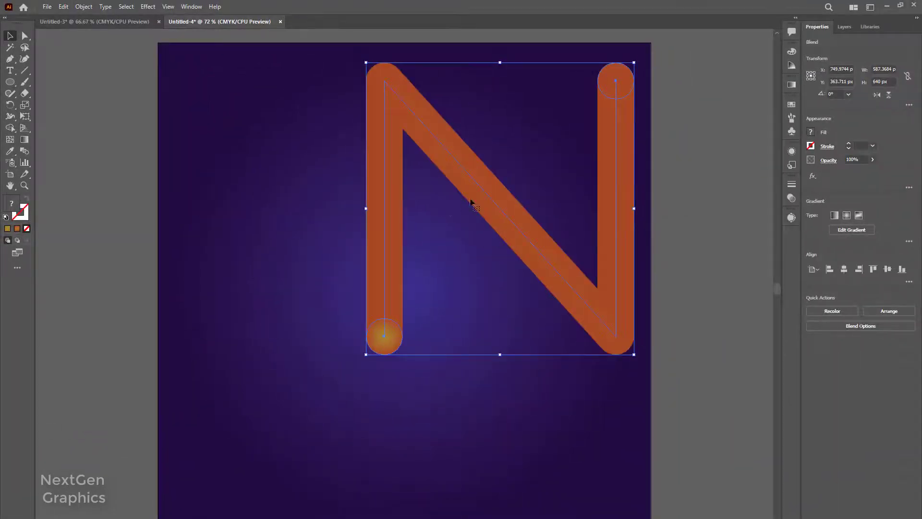
drag(498, 205, 400, 251)
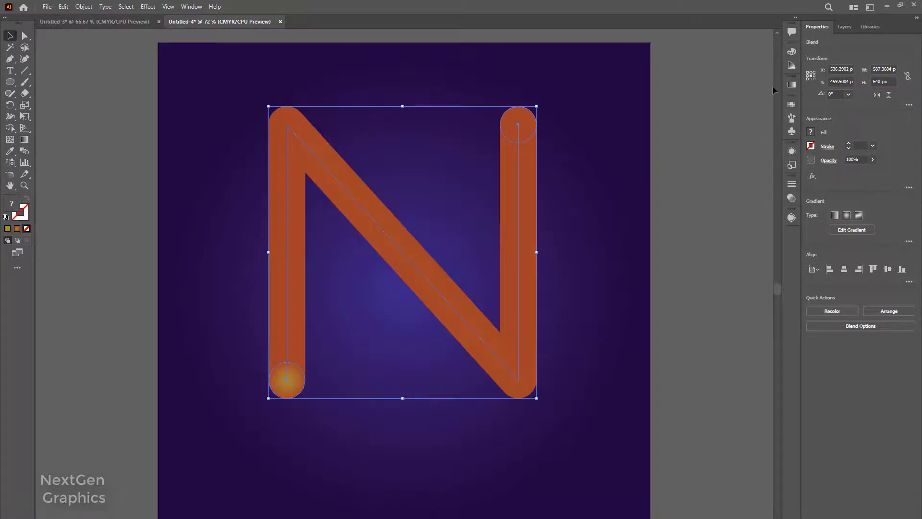
- Open the Appearance panel and add the Distort & Transform > Roughen effect
click(191, 7)
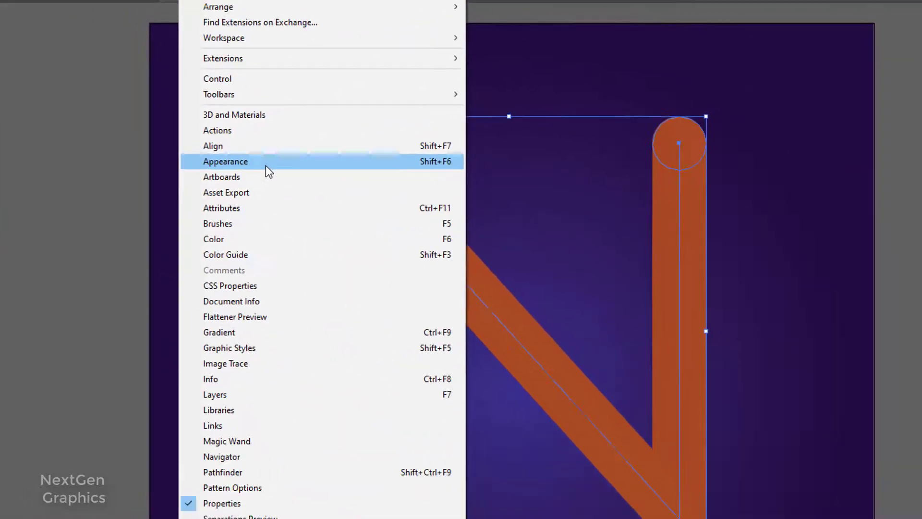
click(446, 203)
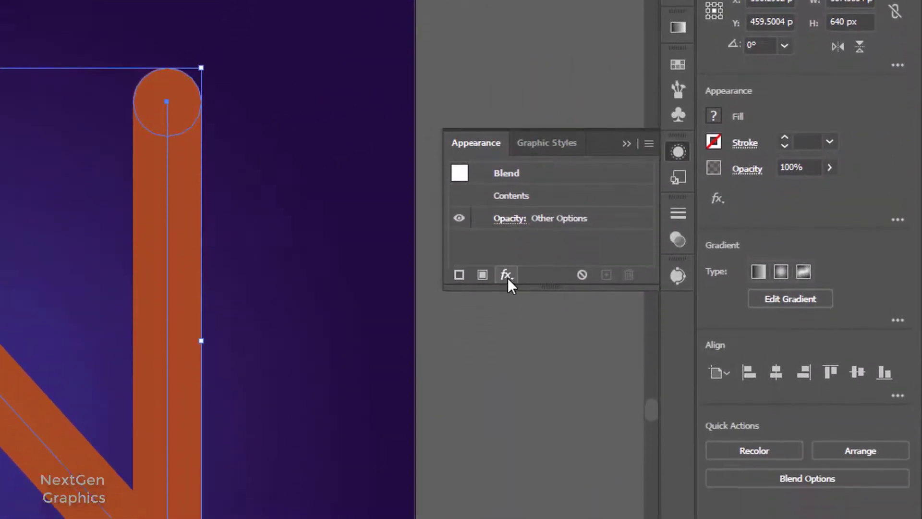
click(506, 337)
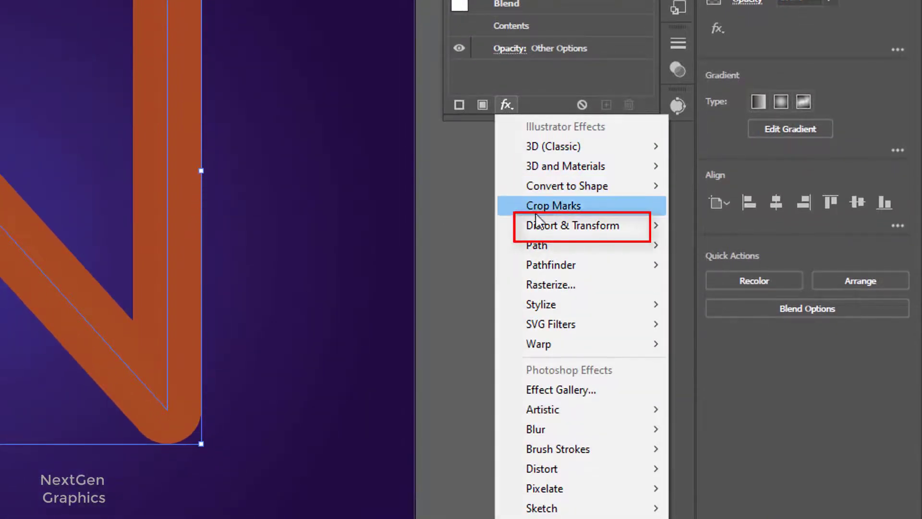
mouse_move(572, 226)
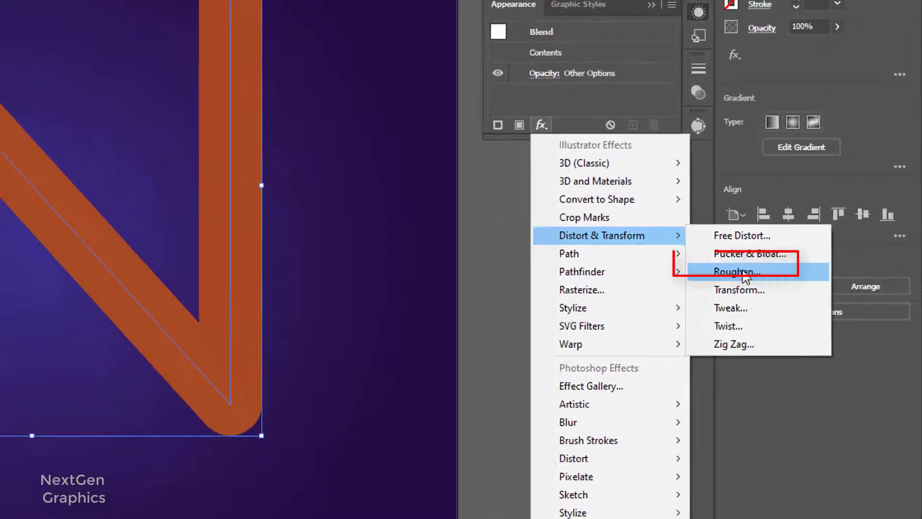
click(720, 265)
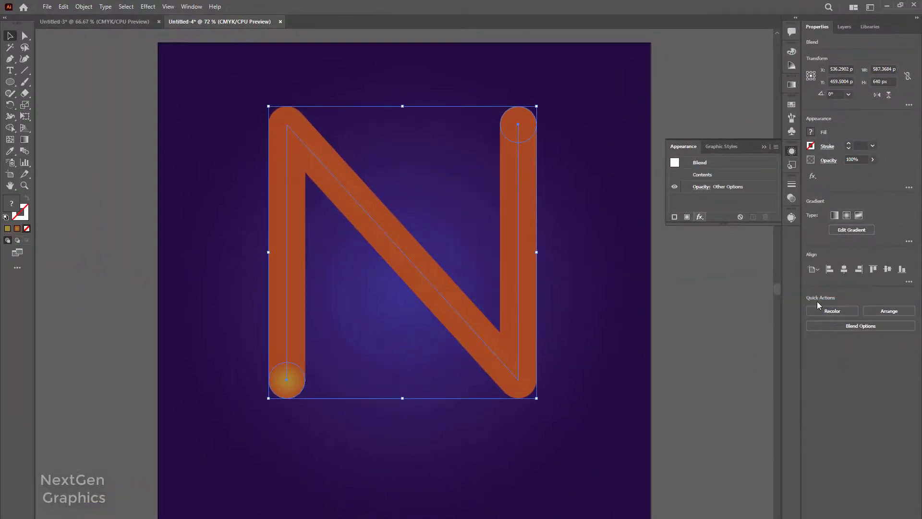
- Apply Roughen with Size 50% and Detail 60/in, then close Appearance and deselect
drag(497, 207, 528, 180)
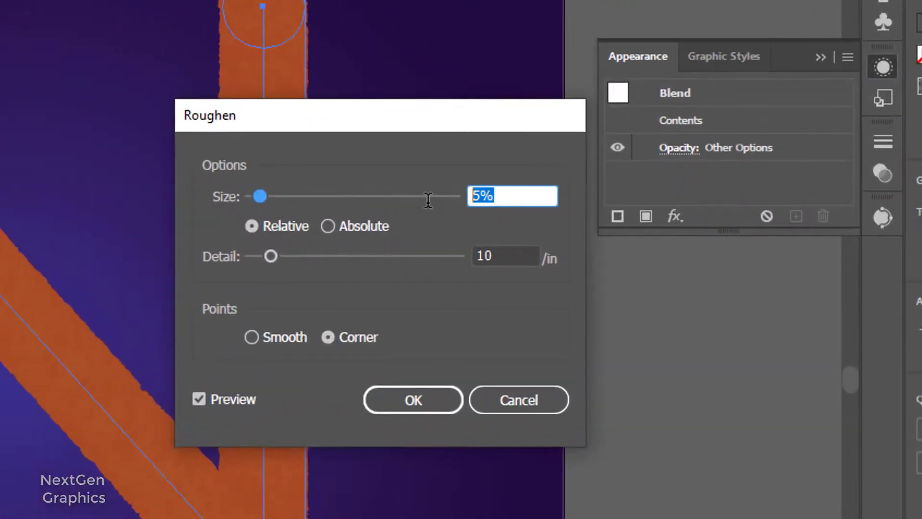
text(5)
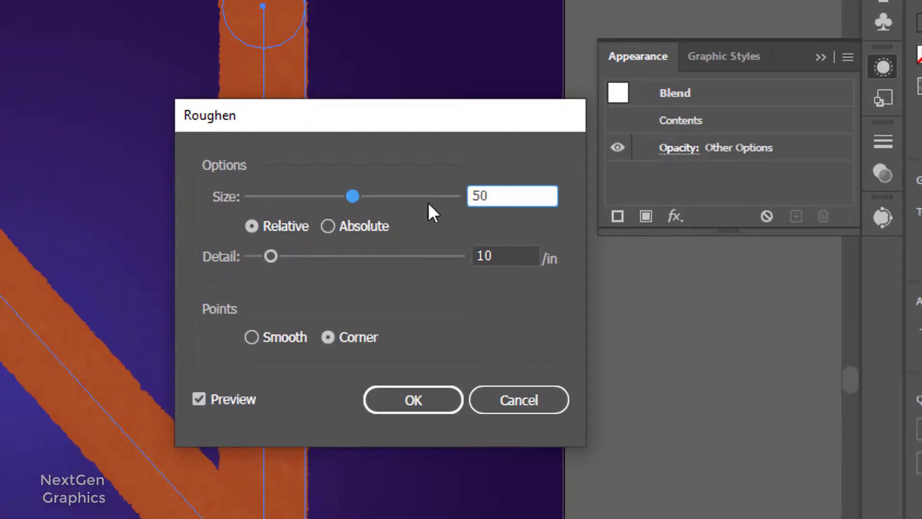
click(512, 253)
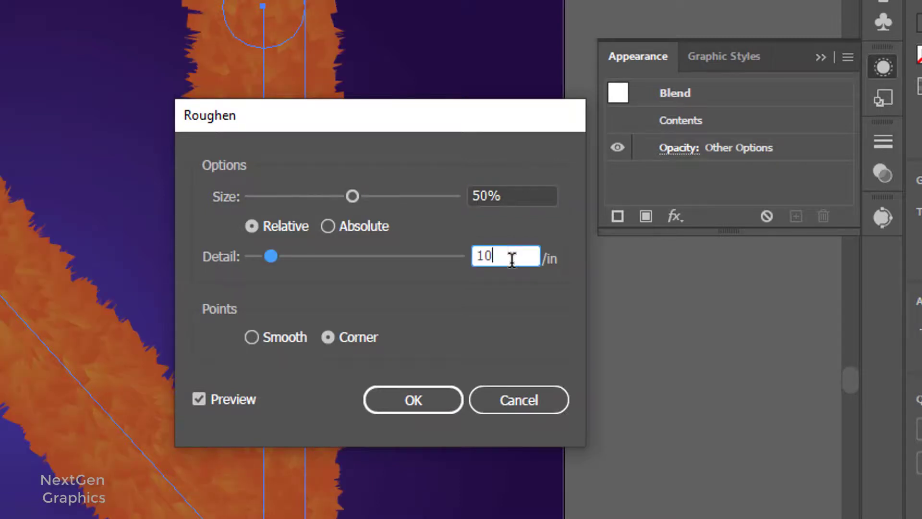
drag(510, 254, 466, 265)
text(60)
click(513, 196)
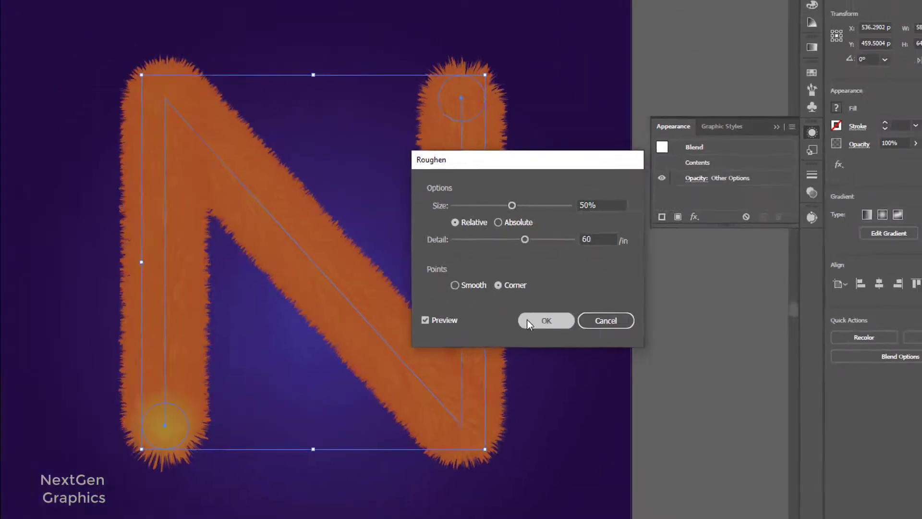
click(379, 397)
click(764, 147)
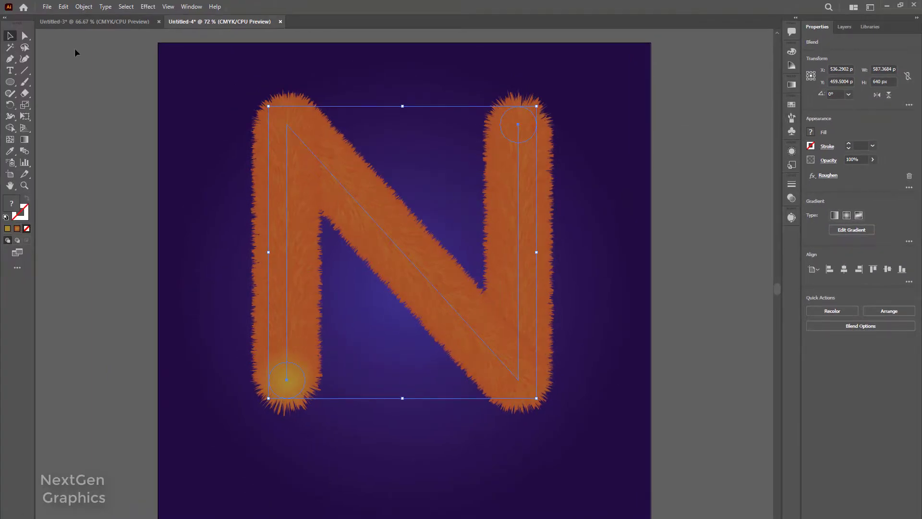
click(163, 82)
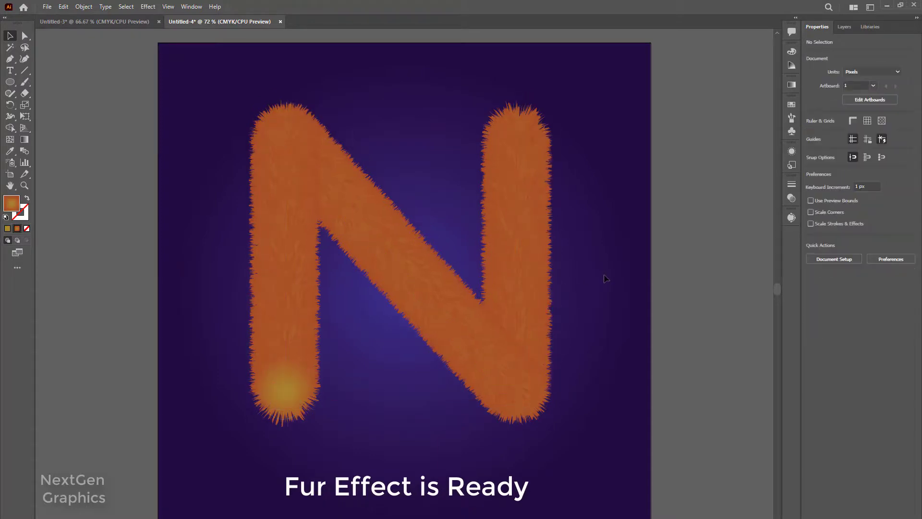
scroll(605, 279, down, 1)
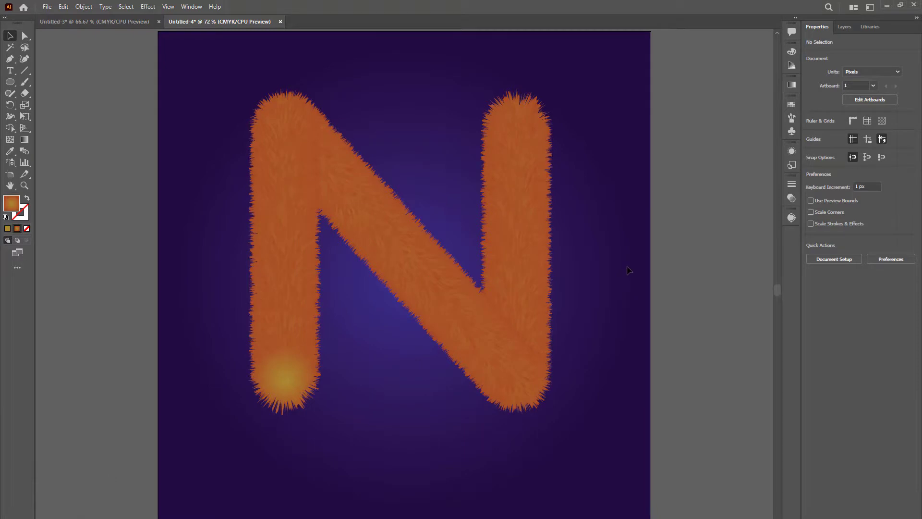
- Draw a flat ellipse and position it just beneath the N
key(l)
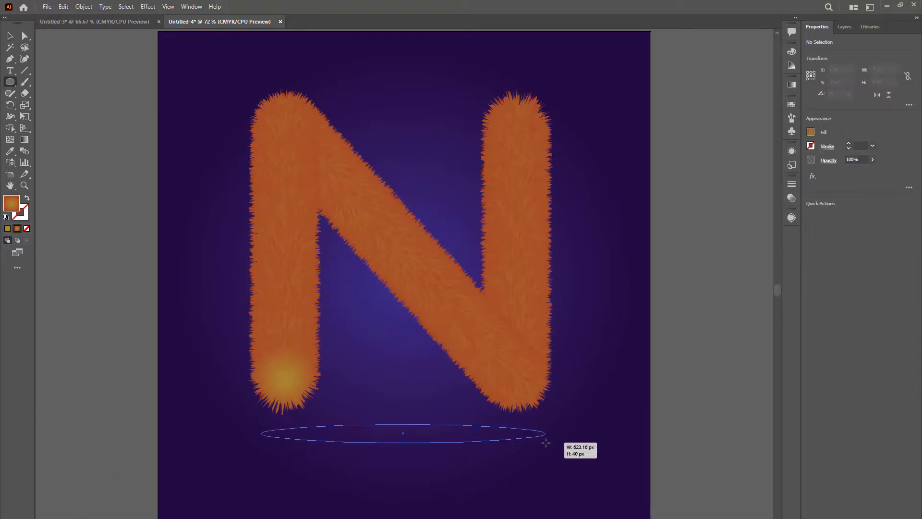
drag(261, 424, 546, 441)
key(v)
click(442, 318)
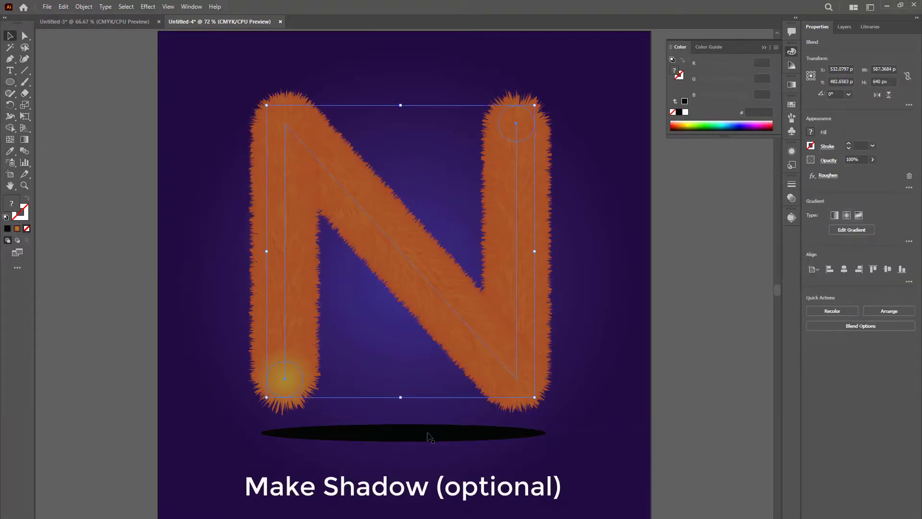
drag(429, 433, 426, 420)
- Apply a 15 px Feather and a 10 px Gaussian Blur to the shadow ellipse
click(148, 7)
click(276, 111)
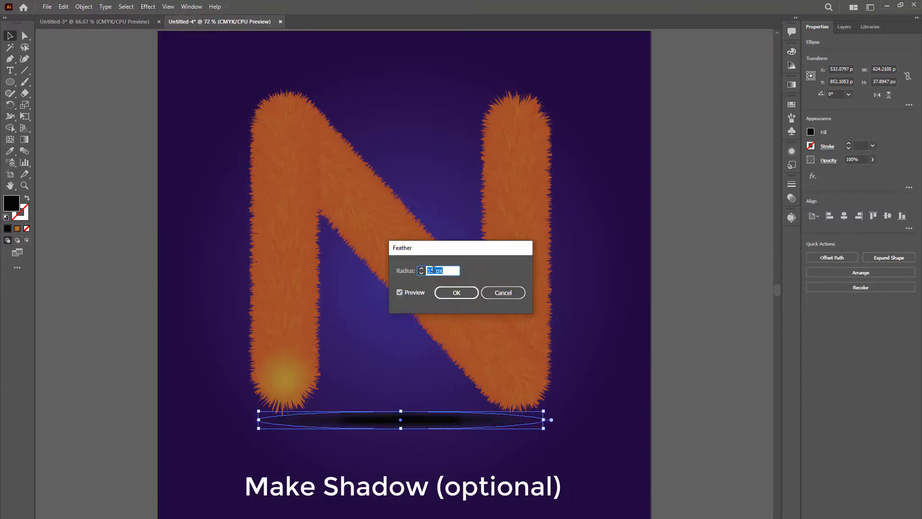
click(410, 294)
click(456, 292)
click(148, 6)
click(269, 177)
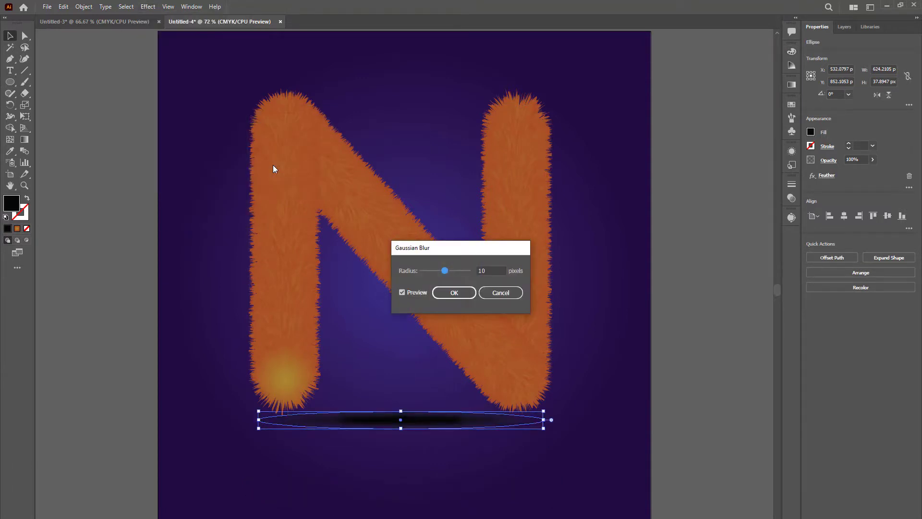
click(441, 292)
- Lower the shadow ellipse's opacity to 42%, then deselect it
click(872, 159)
drag(873, 171, 850, 176)
click(434, 430)
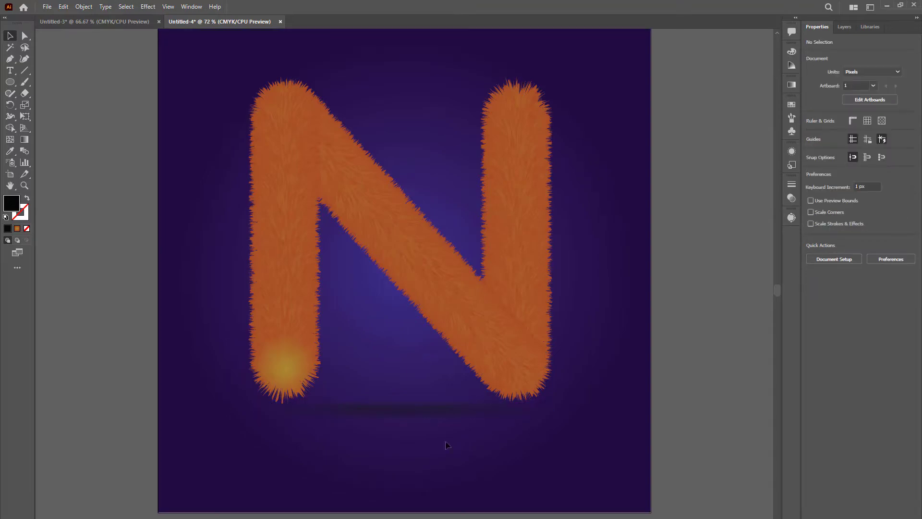
key(ctrl+minus)
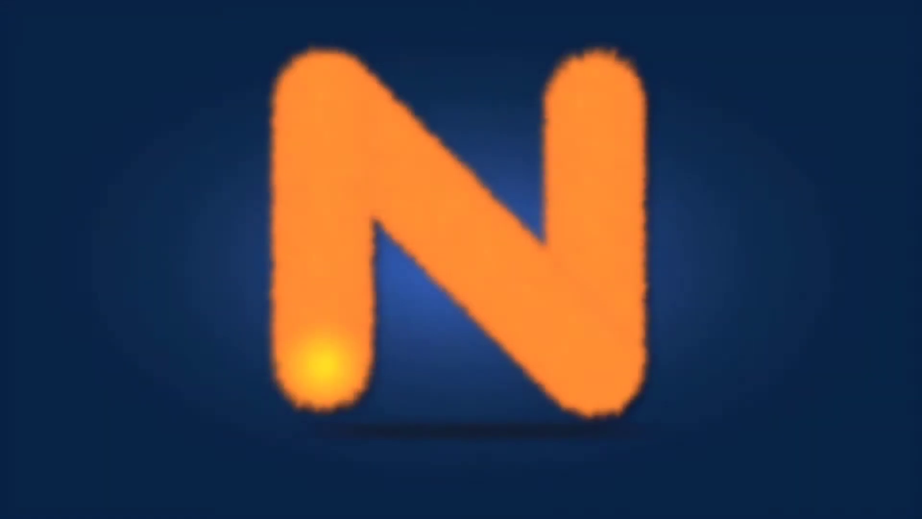